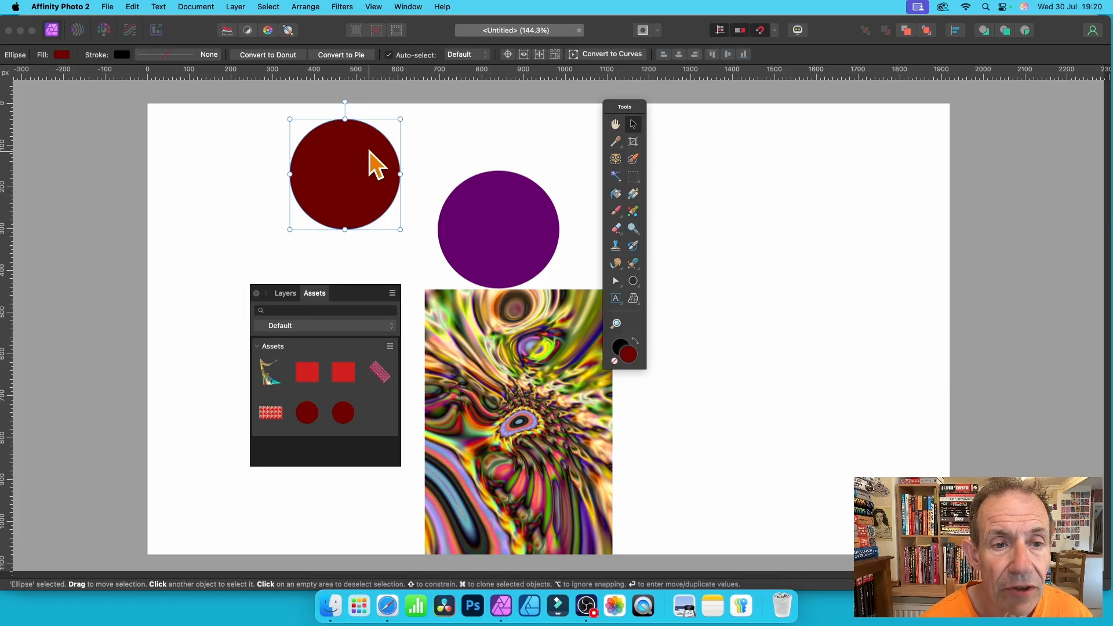
{"action": "mouse_move", "coordinate": [353, 150]}
{"action": "left_mouse_down"}
{"action": "mouse_move", "coordinate": [341, 176]}
{"action": "mouse_move", "coordinate": [350, 169]}
{"action": "left_mouse_up"}
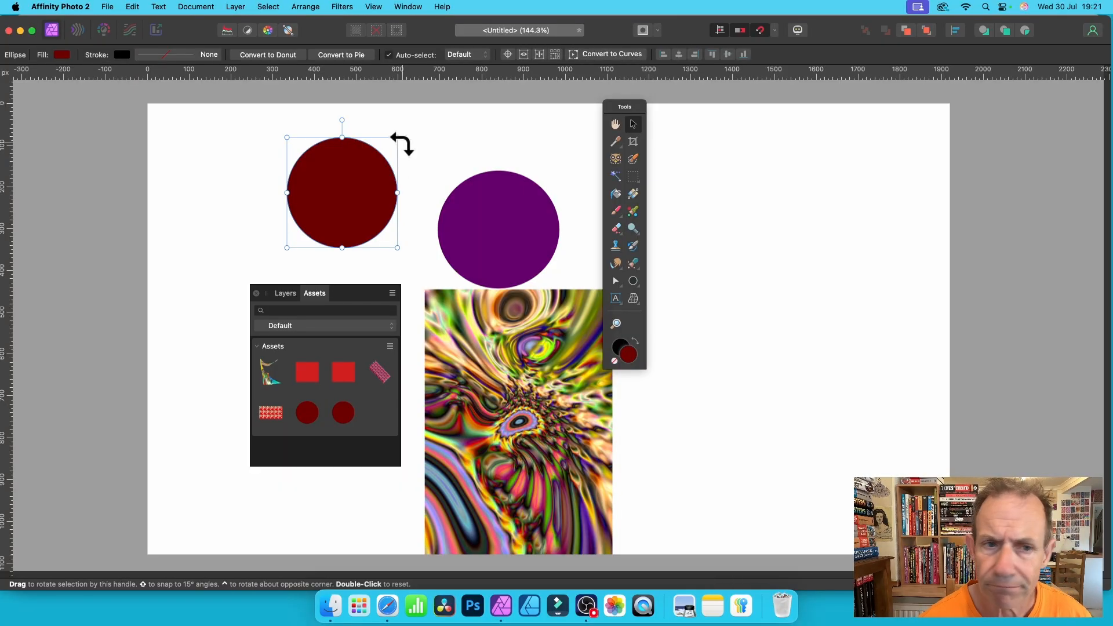
{"action": "left_click_drag", "start_coordinate": [361, 186], "coordinate": [357, 179]}
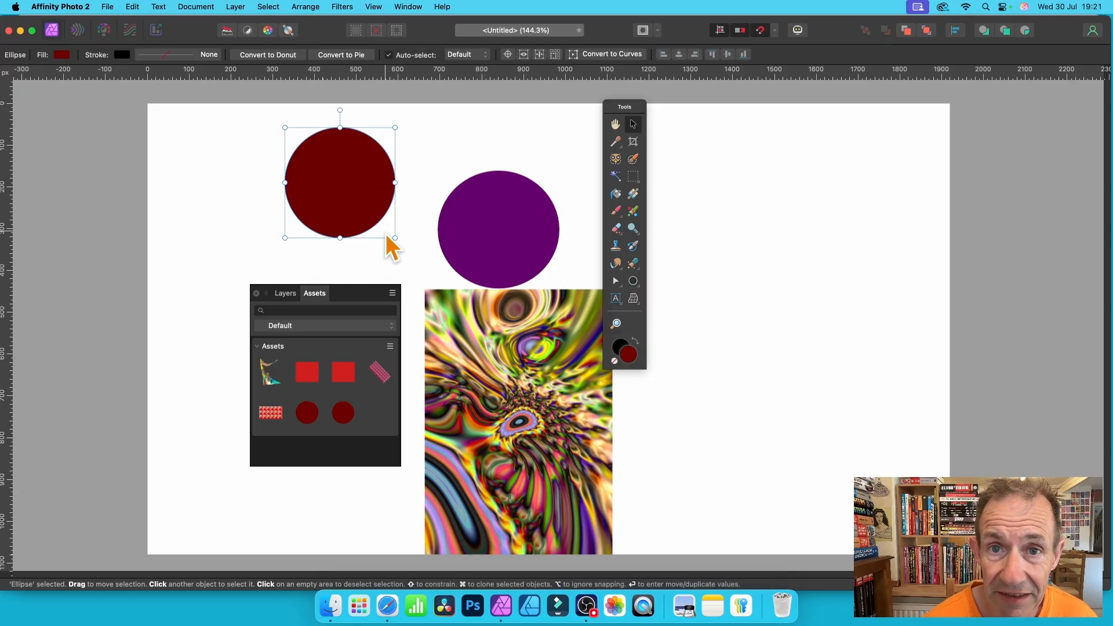
{"action": "left_click", "coordinate": [418, 6]}
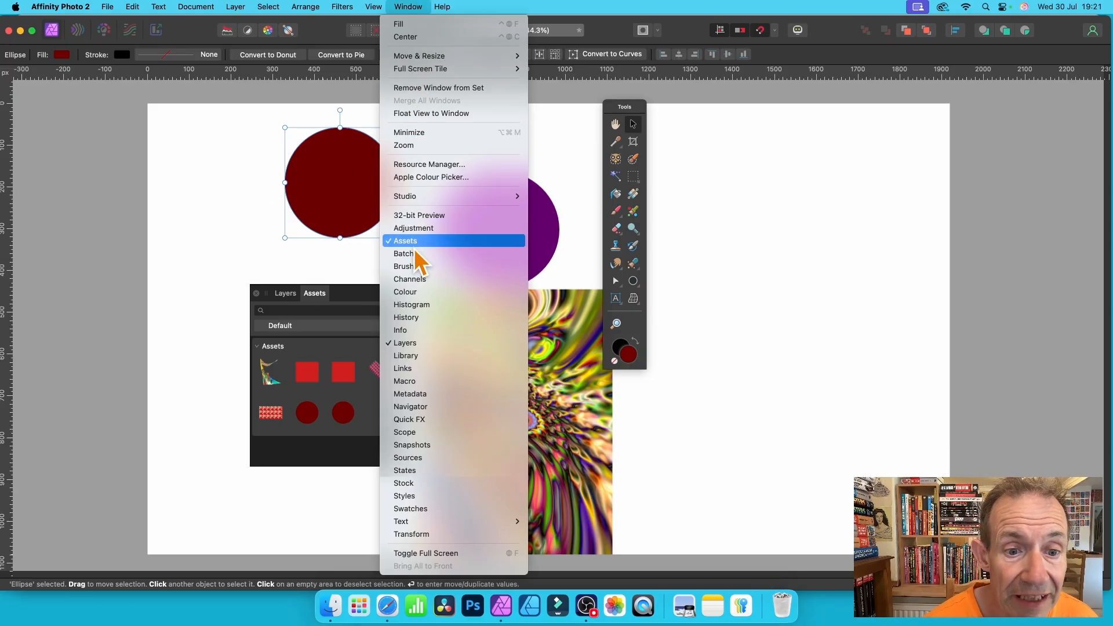
{"action": "left_click", "coordinate": [703, 252]}
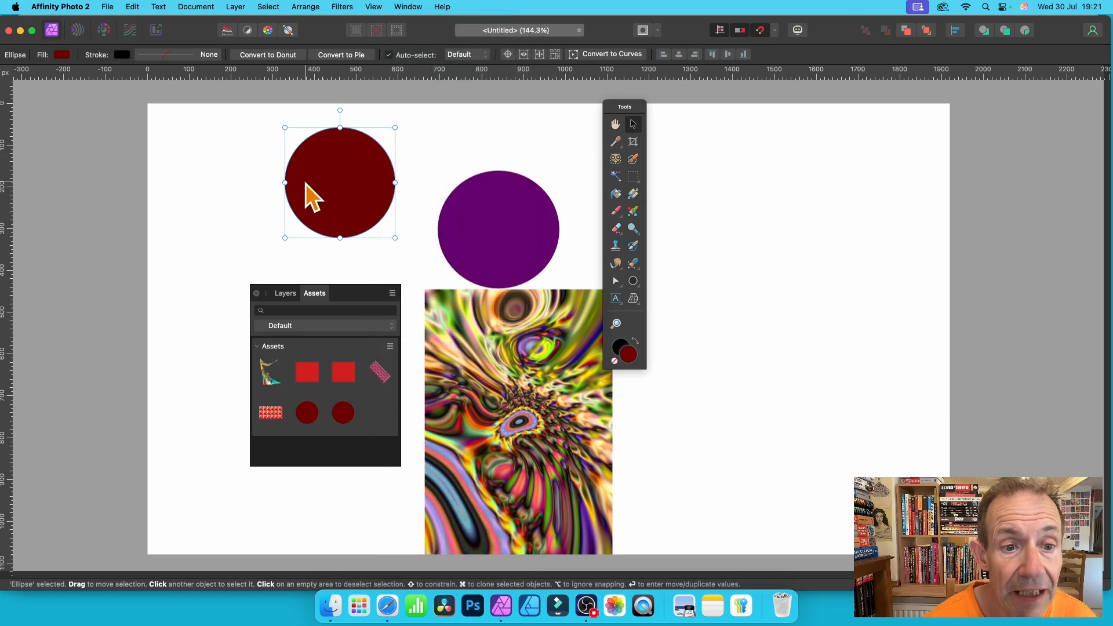
Step: Reposition the dark red circle slightly and add it from the selection to the Default category's assets
{"action": "left_click_drag", "start_coordinate": [314, 162], "coordinate": [310, 166]}
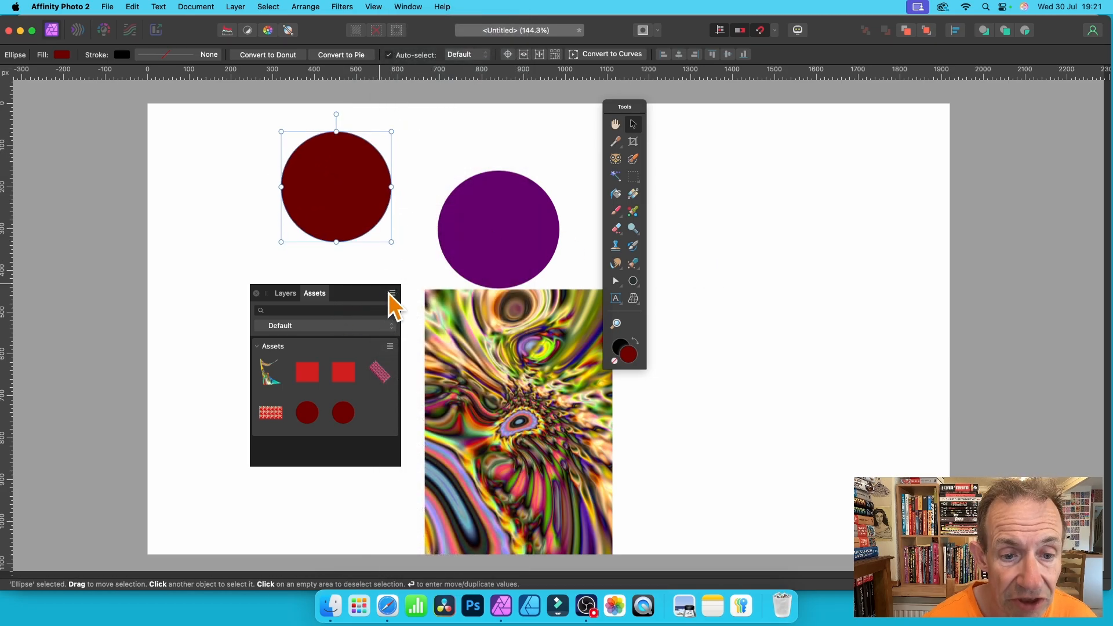
{"action": "left_click", "coordinate": [391, 347]}
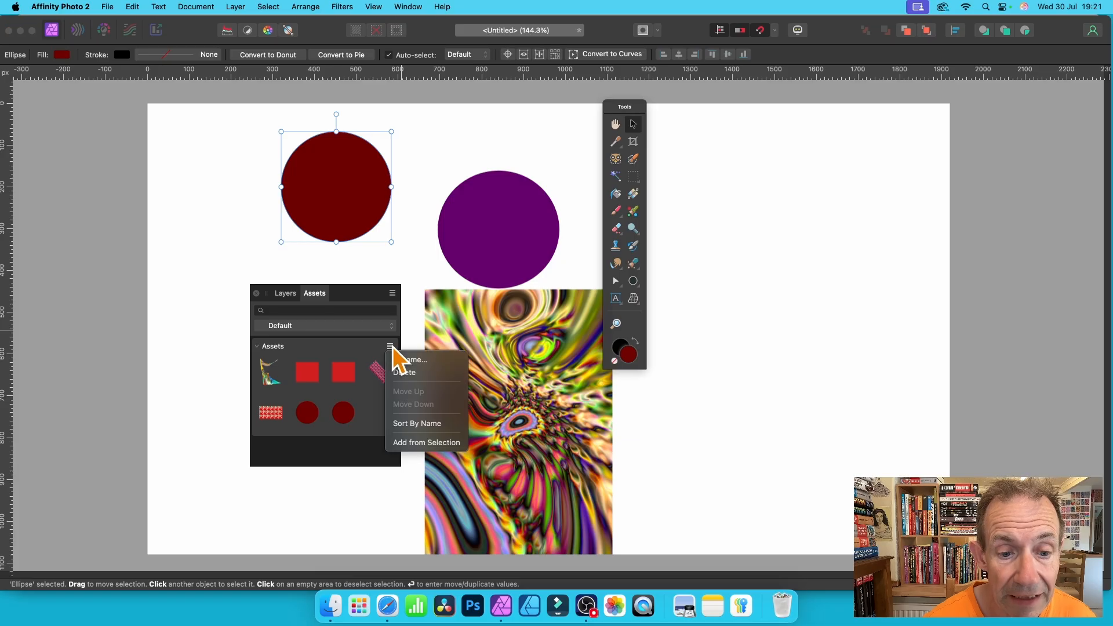
{"action": "left_click", "coordinate": [422, 444]}
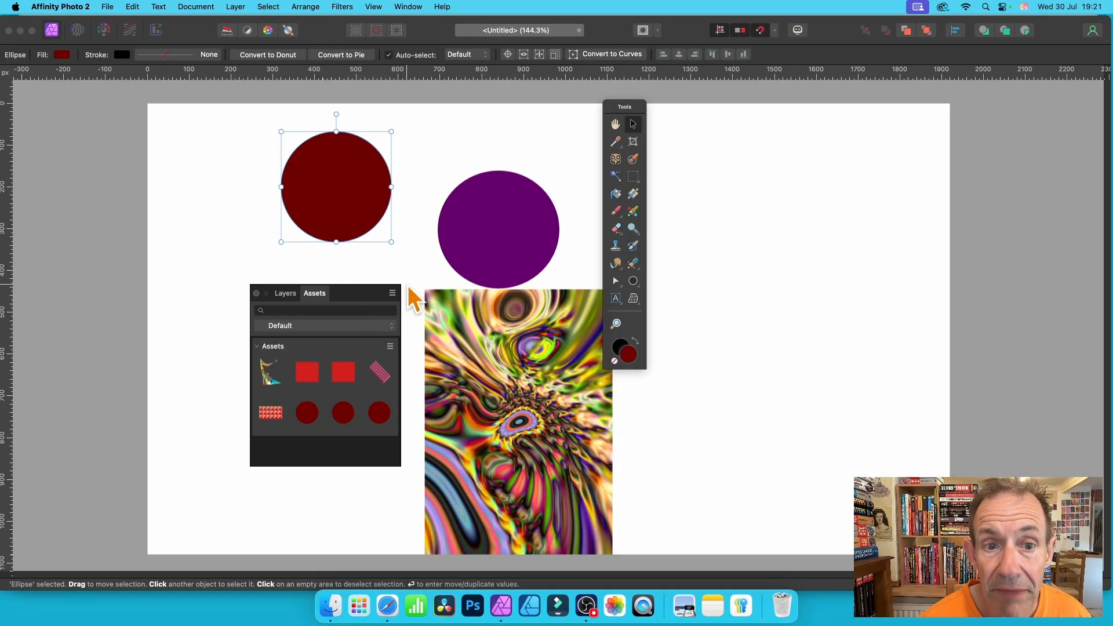
Step: Create a new asset category named "test 1"
{"action": "left_click", "coordinate": [392, 294]}
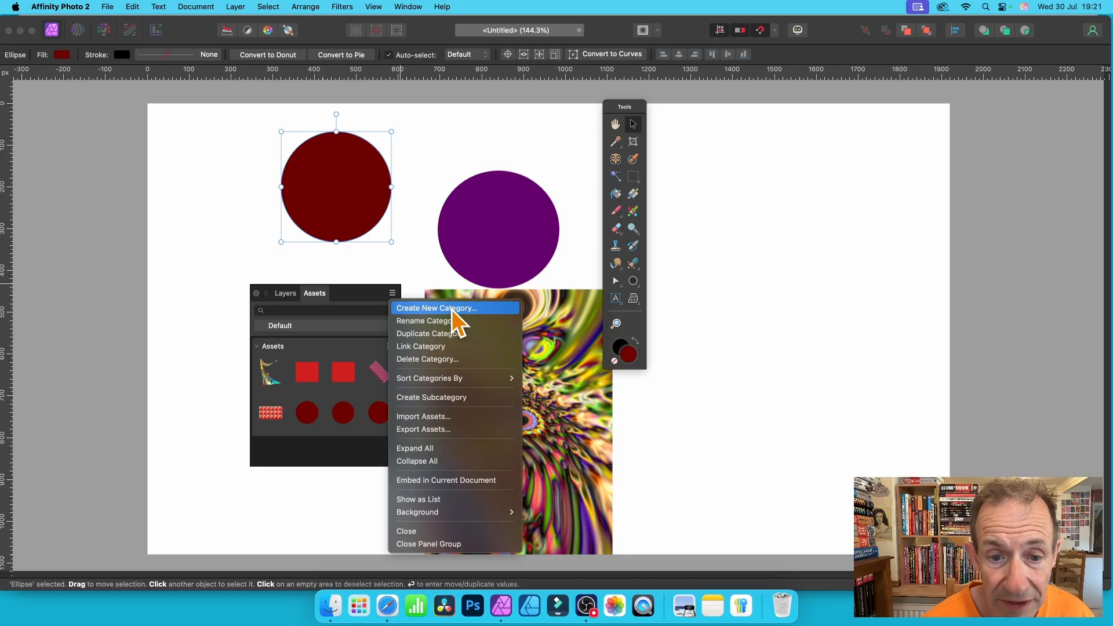
{"action": "left_click", "coordinate": [451, 310]}
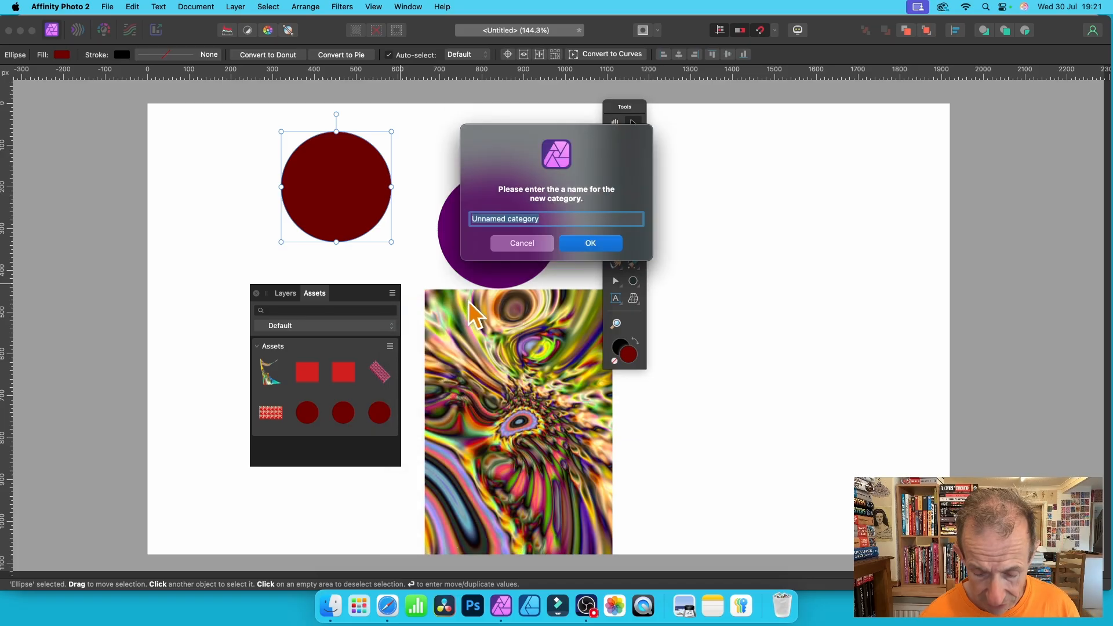
{"action": "type", "text": "test 1"}
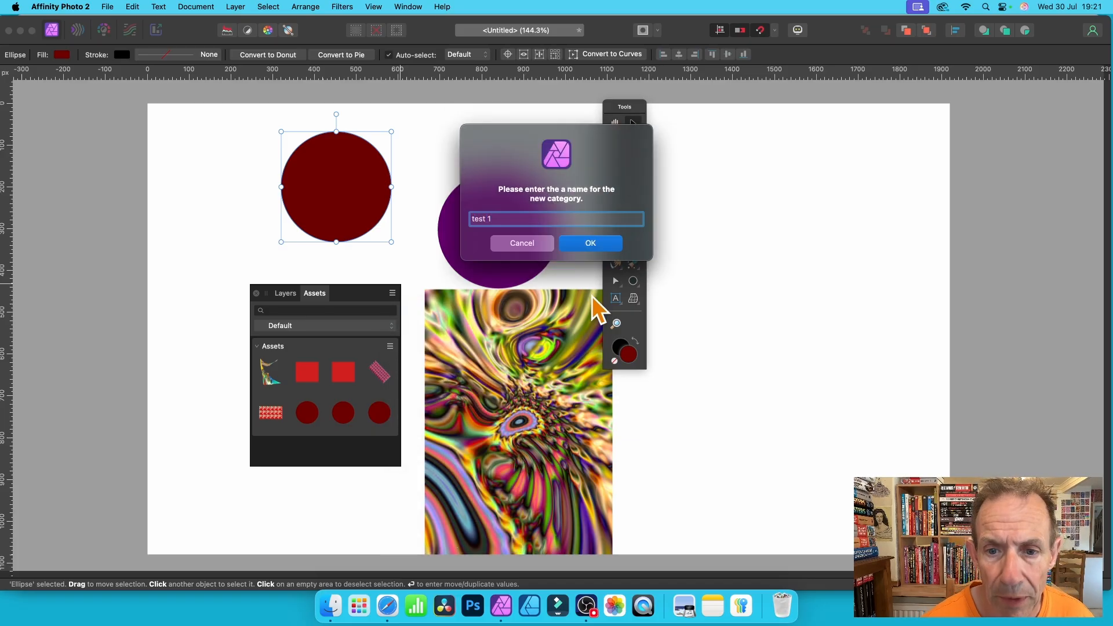
{"action": "left_click", "coordinate": [592, 239]}
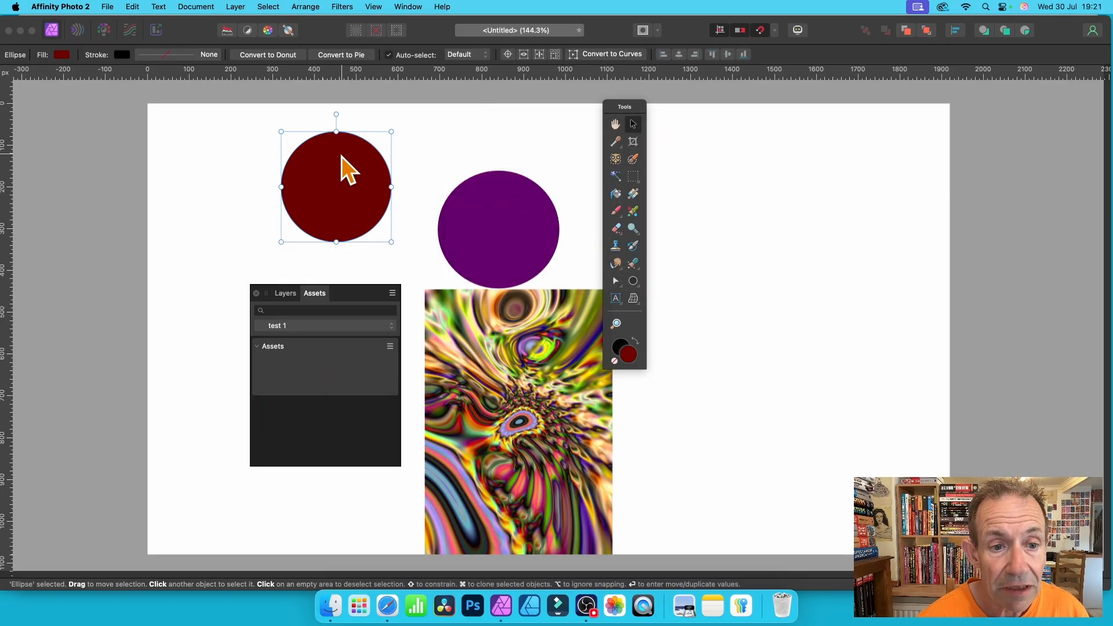
Step: Move the dark red circle slightly up and add it from the selection to the test 1 assets
{"action": "left_click_drag", "start_coordinate": [341, 162], "coordinate": [337, 149]}
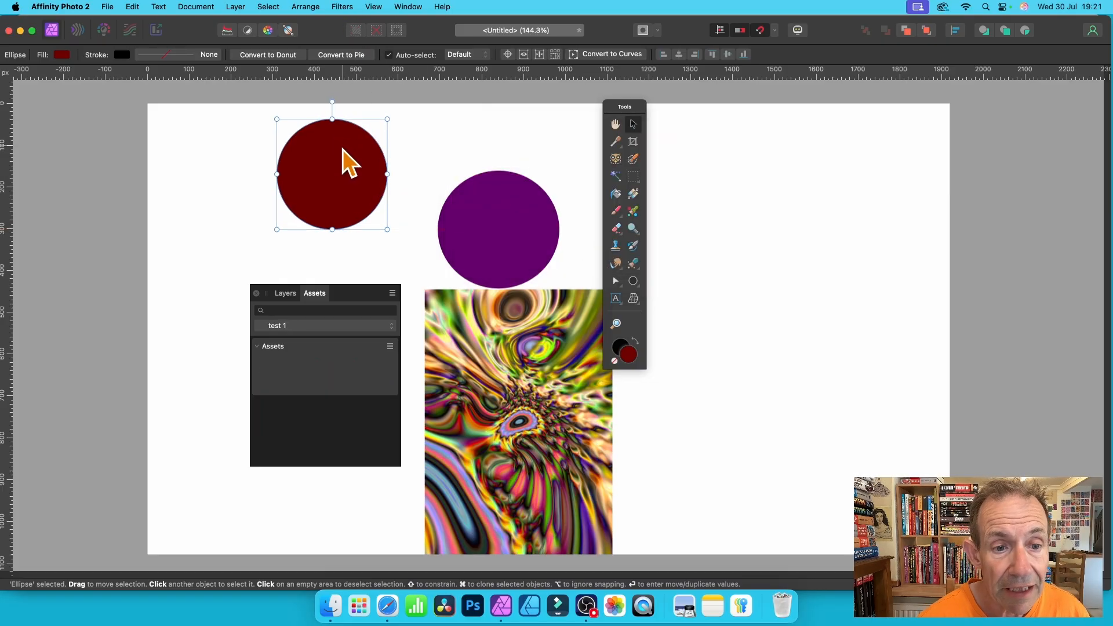
{"action": "left_click", "coordinate": [391, 346]}
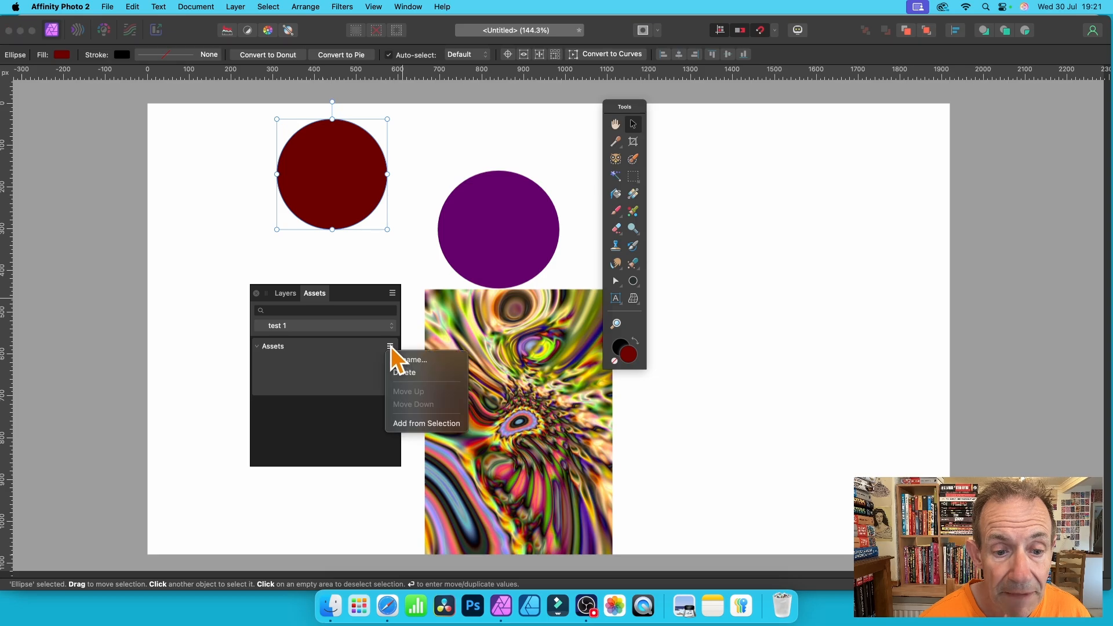
{"action": "left_click", "coordinate": [428, 424]}
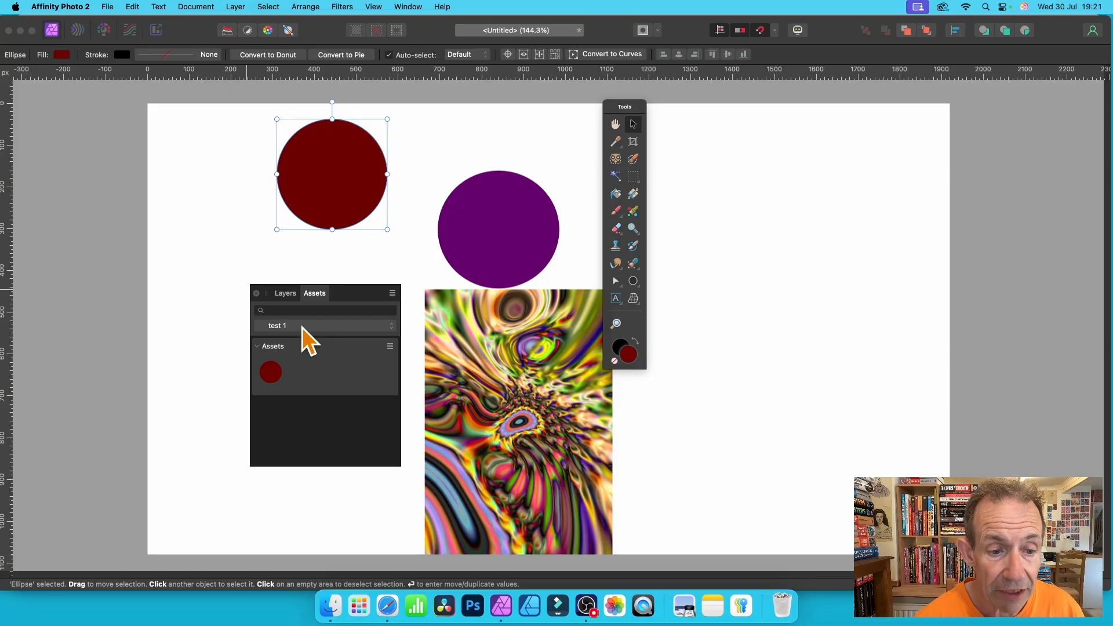
Step: Place three copies of the dark red circle asset along the page's left side and squash one into a narrow ellipse
{"action": "left_click_drag", "start_coordinate": [273, 374], "coordinate": [197, 227]}
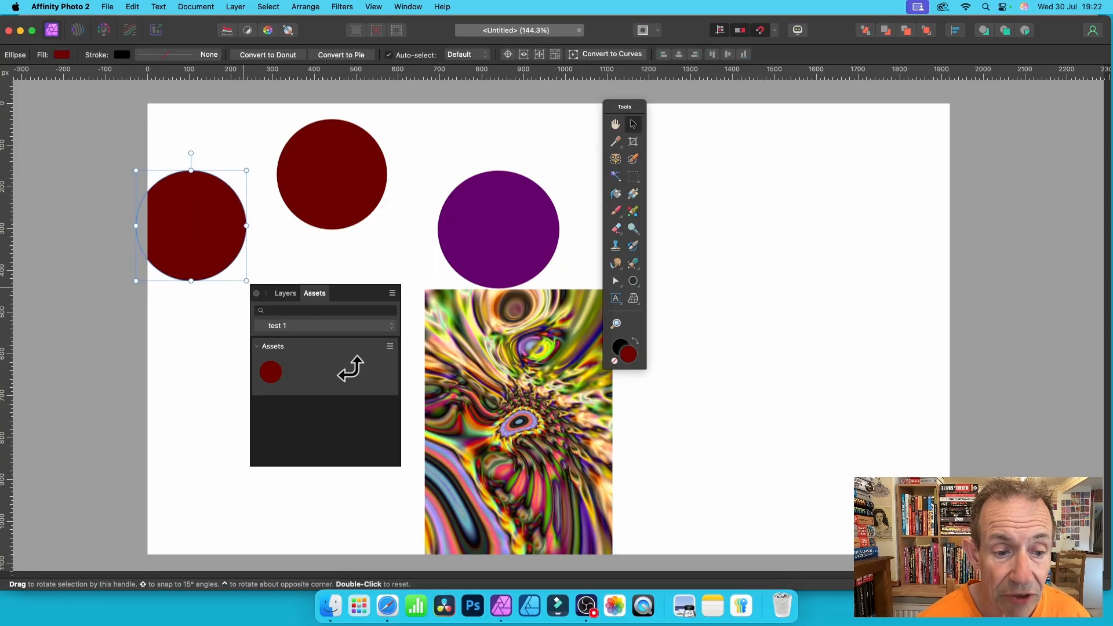
{"action": "left_click_drag", "start_coordinate": [270, 374], "coordinate": [233, 280]}
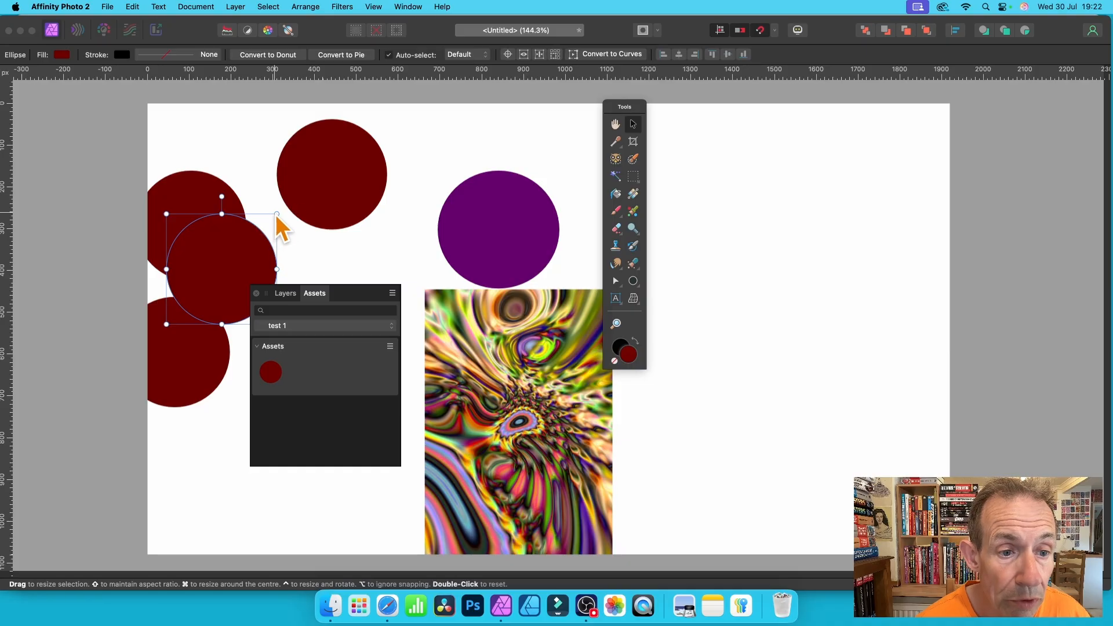
{"action": "left_click_drag", "start_coordinate": [277, 214], "coordinate": [209, 230]}
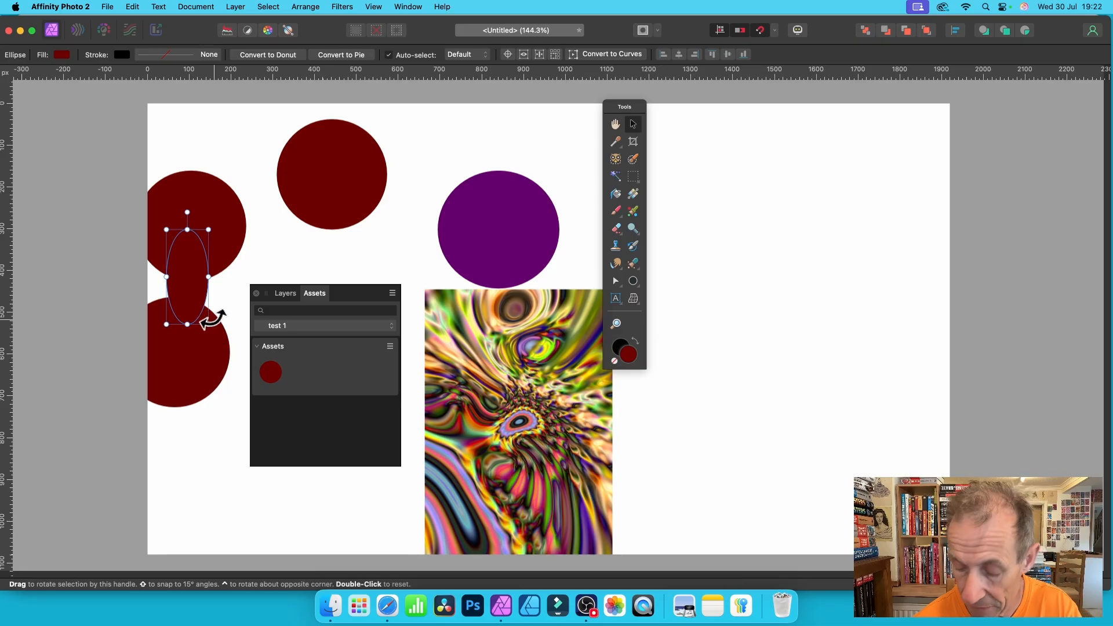
Step: Delete the narrow ellipse and the two other placed copies of the dark red circle
{"action": "key", "text": "Delete"}
{"action": "left_click", "coordinate": [210, 263]}
{"action": "key", "text": "Delete"}
{"action": "left_click", "coordinate": [191, 346]}
{"action": "key", "text": "Delete"}
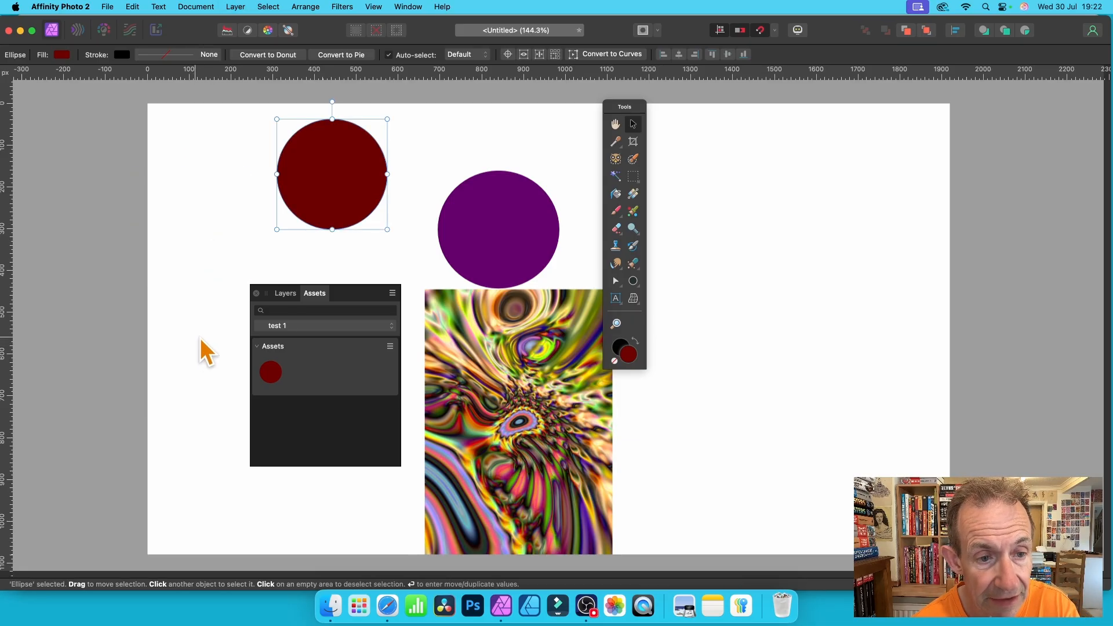
Step: Arrange the dark red and purple circles side by side above the patterned image
{"action": "left_click_drag", "start_coordinate": [372, 182], "coordinate": [330, 190]}
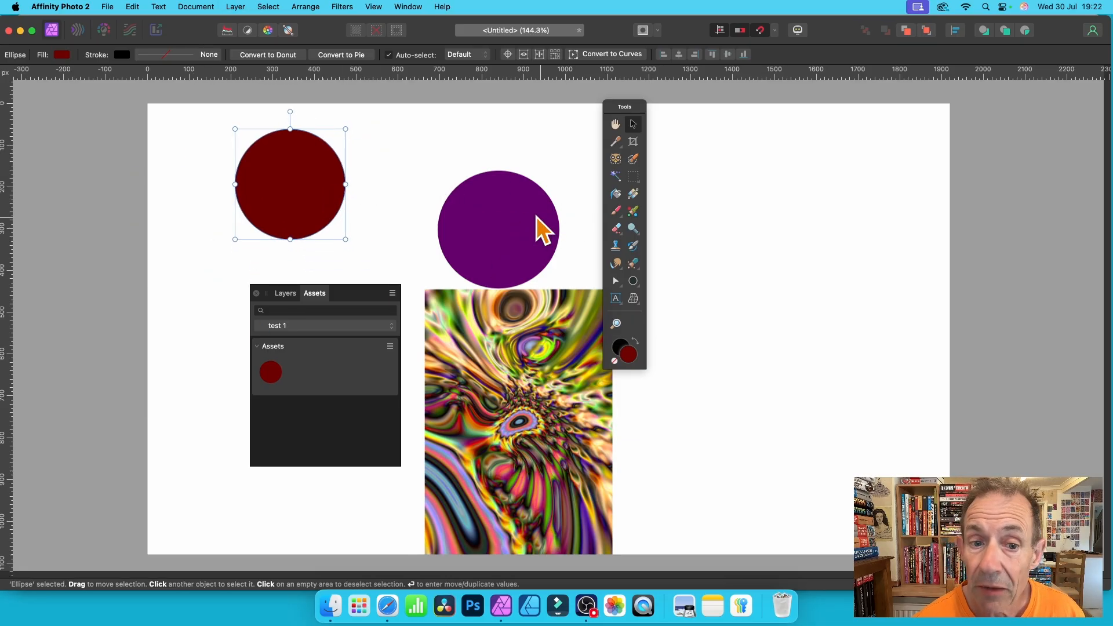
{"action": "left_click_drag", "start_coordinate": [537, 231], "coordinate": [516, 196]}
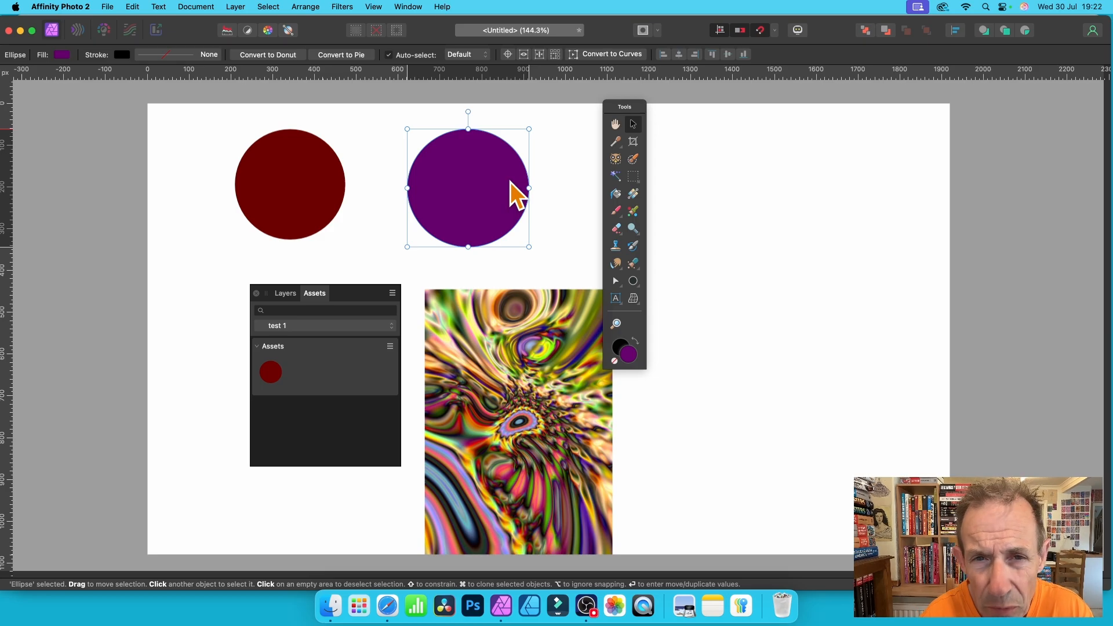
{"action": "left_click_drag", "start_coordinate": [512, 174], "coordinate": [469, 170]}
Step: Select the dark red and purple circles together and add them to the test 1 assets
{"action": "left_click_drag", "start_coordinate": [204, 102], "coordinate": [540, 259]}
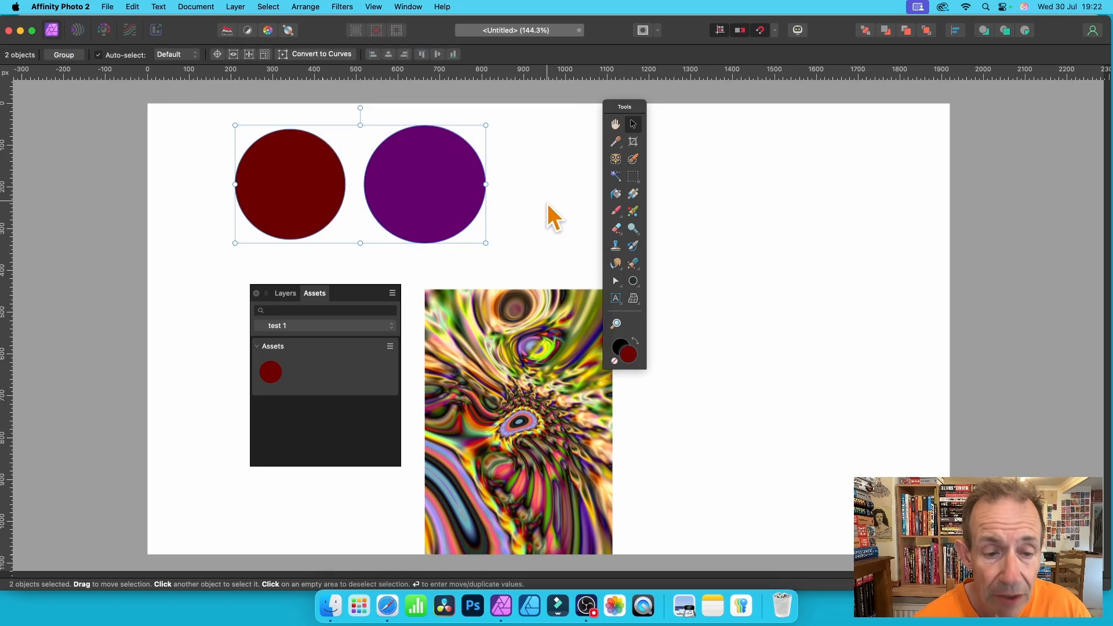
{"action": "left_click", "coordinate": [390, 346]}
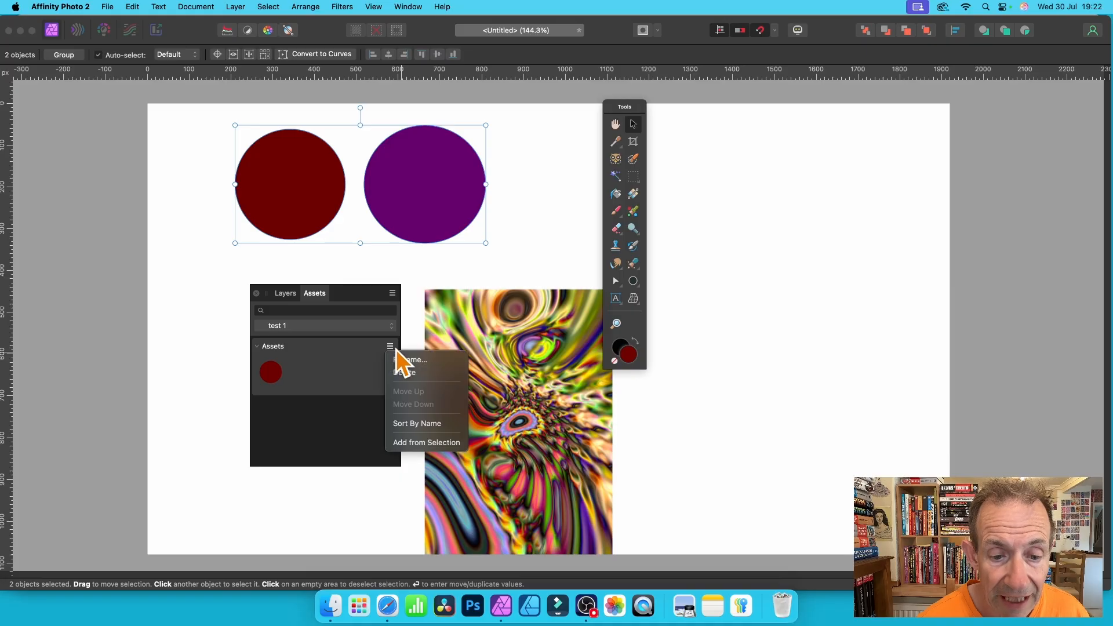
{"action": "left_click", "coordinate": [426, 443]}
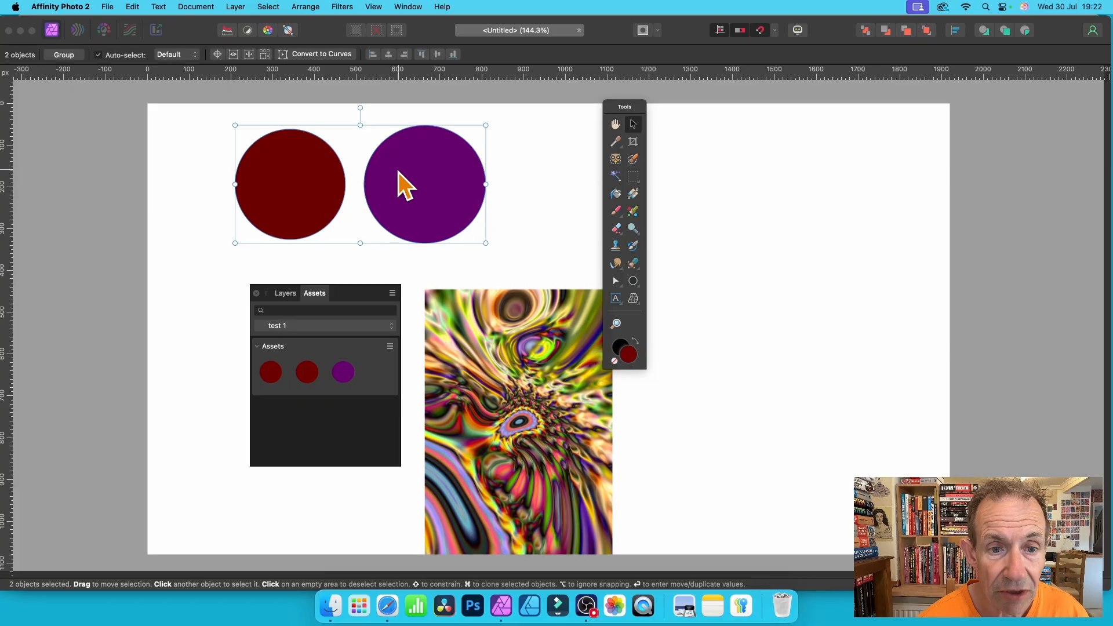
Step: Group the dark red and purple circles and add the group to the test 1 assets
{"action": "right_click", "coordinate": [432, 155]}
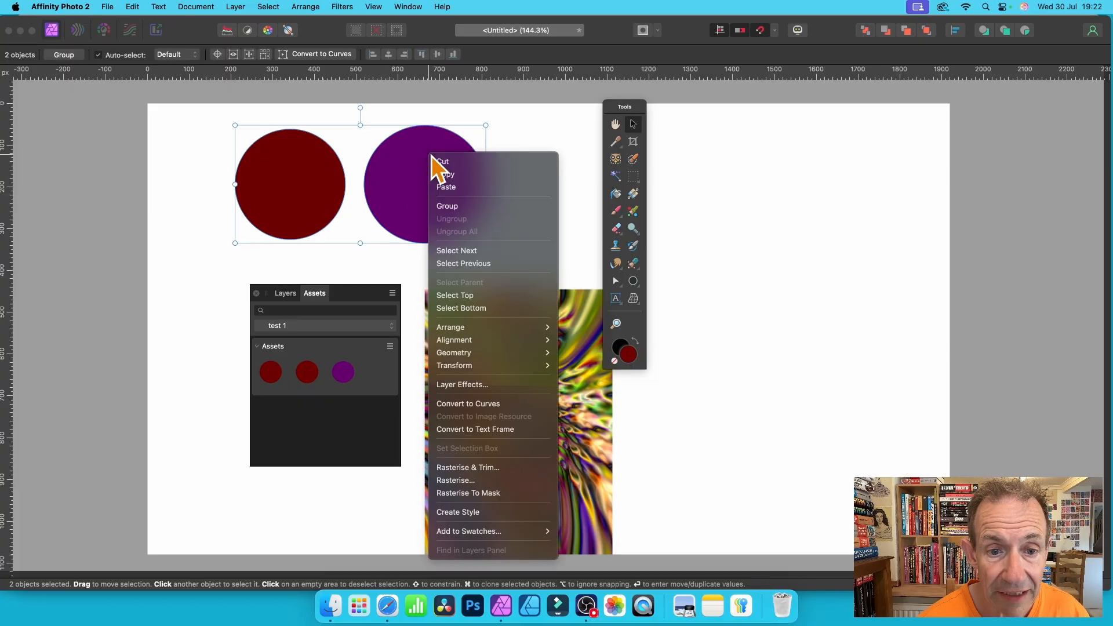
{"action": "left_click", "coordinate": [452, 207]}
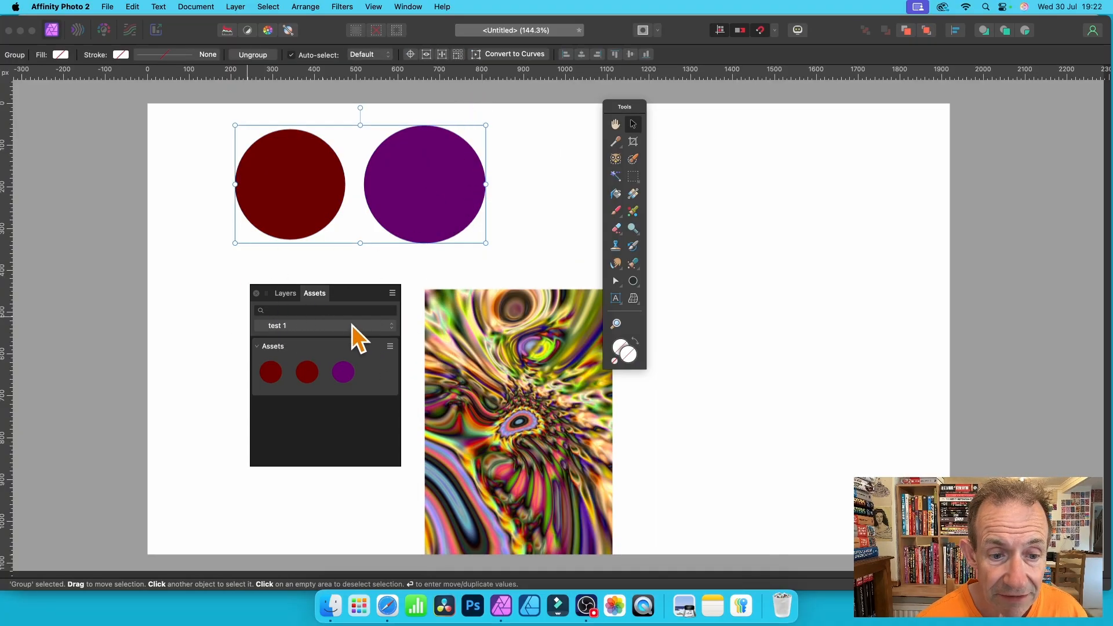
{"action": "left_click", "coordinate": [391, 347]}
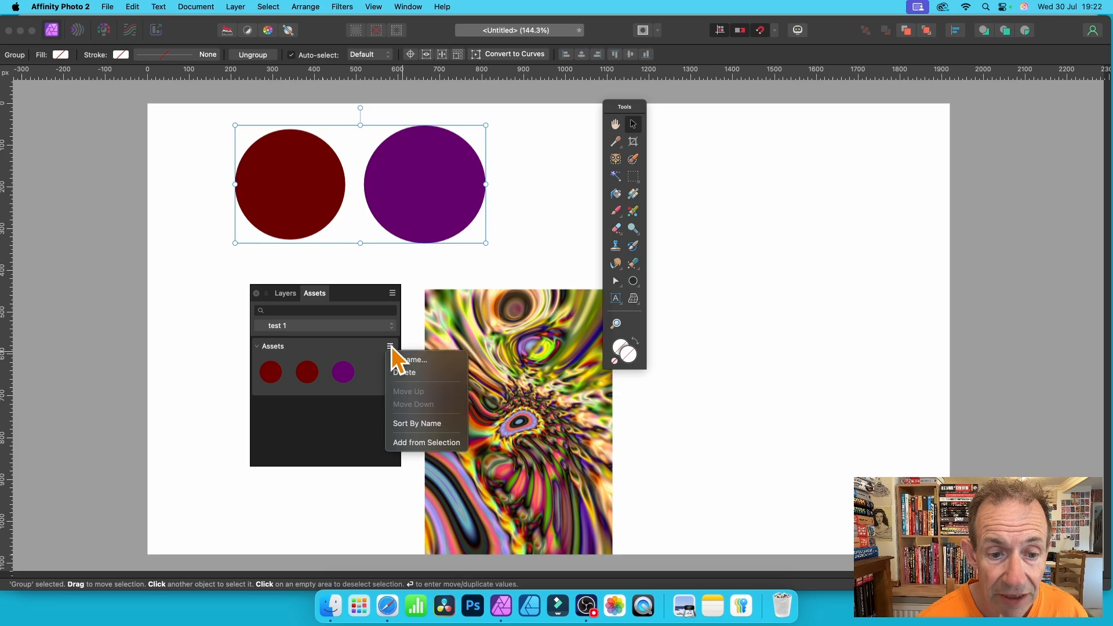
{"action": "left_click", "coordinate": [426, 443]}
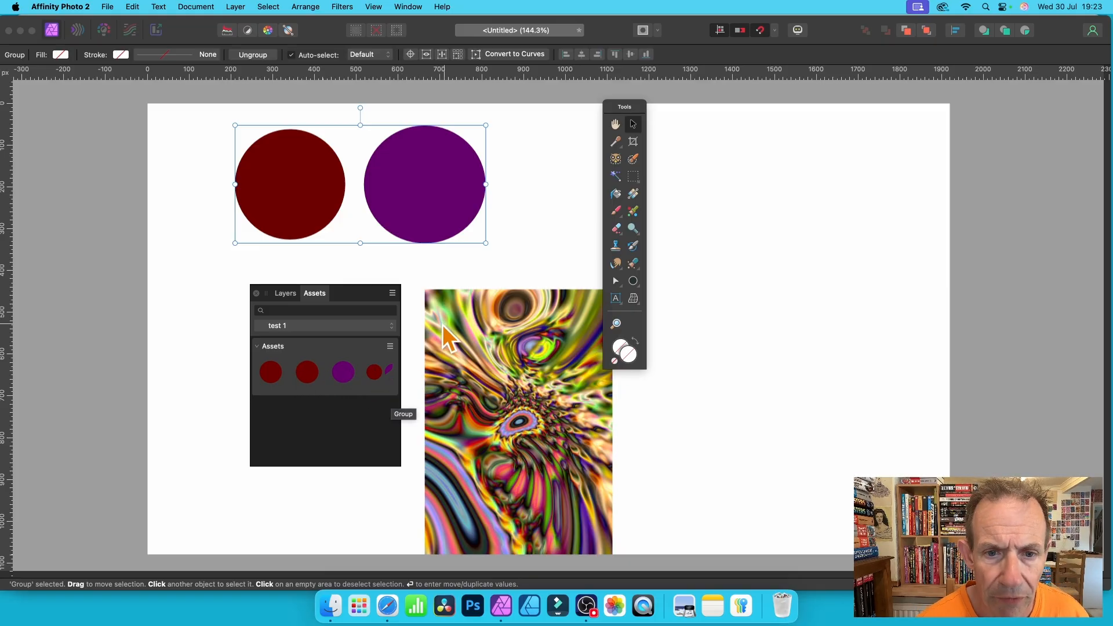
Step: Shrink the two-circle group to about half size and place two copies, one below and one beside it
{"action": "mouse_move", "coordinate": [485, 243]}
{"action": "left_mouse_down"}
{"action": "mouse_move", "coordinate": [386, 196]}
{"action": "mouse_move", "coordinate": [355, 164]}
{"action": "mouse_move", "coordinate": [348, 219]}
{"action": "mouse_move", "coordinate": [447, 216]}
{"action": "mouse_move", "coordinate": [470, 188]}
{"action": "mouse_move", "coordinate": [457, 187]}
{"action": "left_mouse_up"}
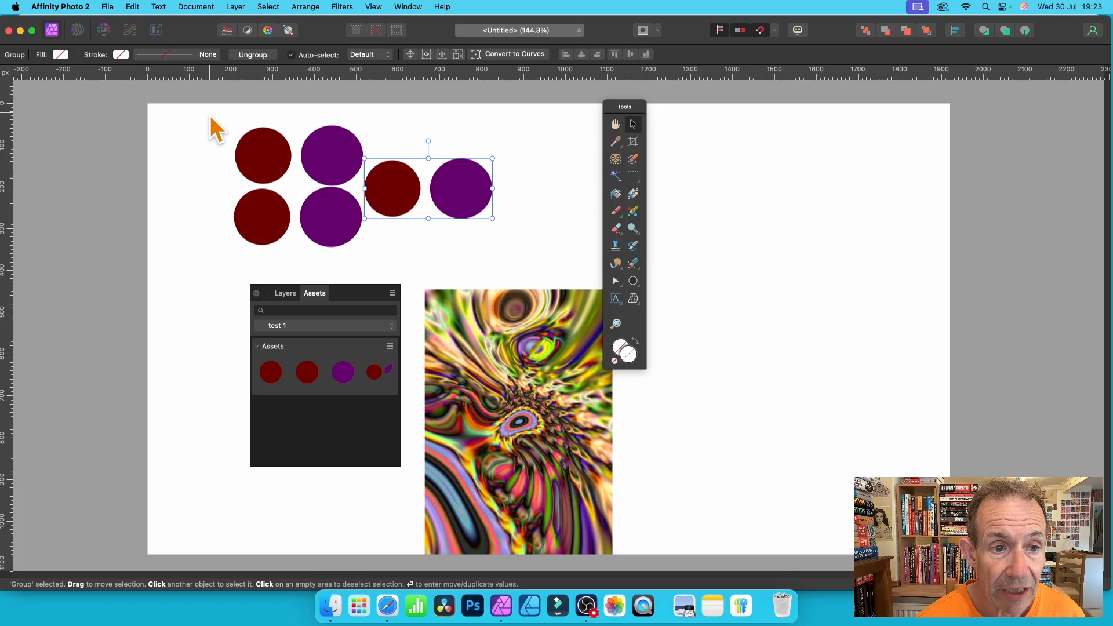
Step: Group the three circle pairs into one group and add it to the test 1 assets
{"action": "left_click_drag", "start_coordinate": [203, 104], "coordinate": [577, 261]}
{"action": "right_click", "coordinate": [451, 166]}
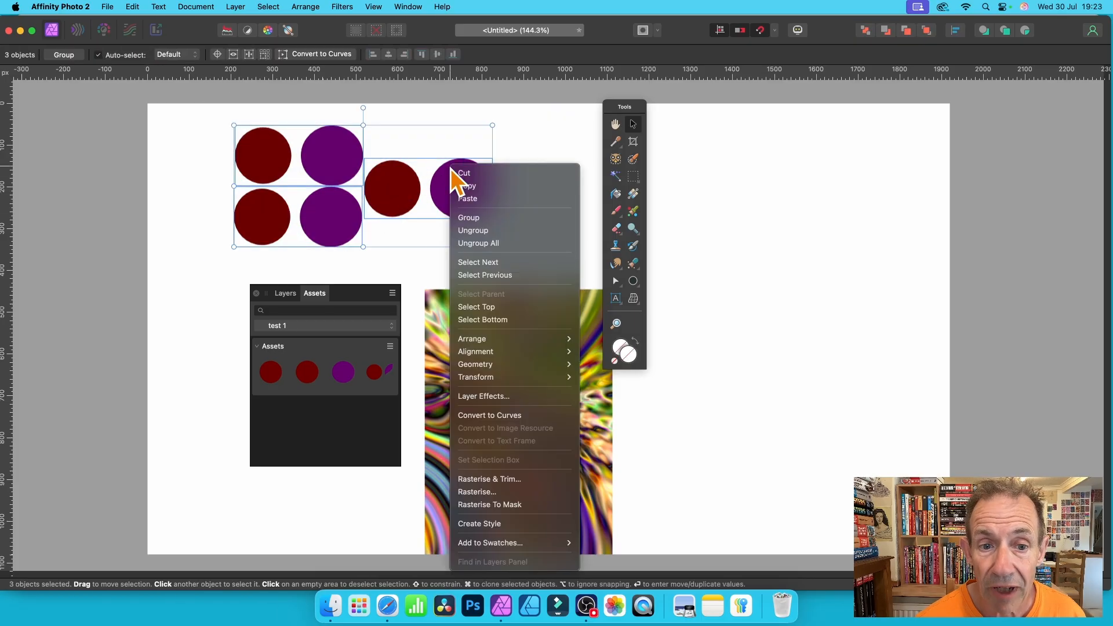
{"action": "left_click", "coordinate": [472, 218]}
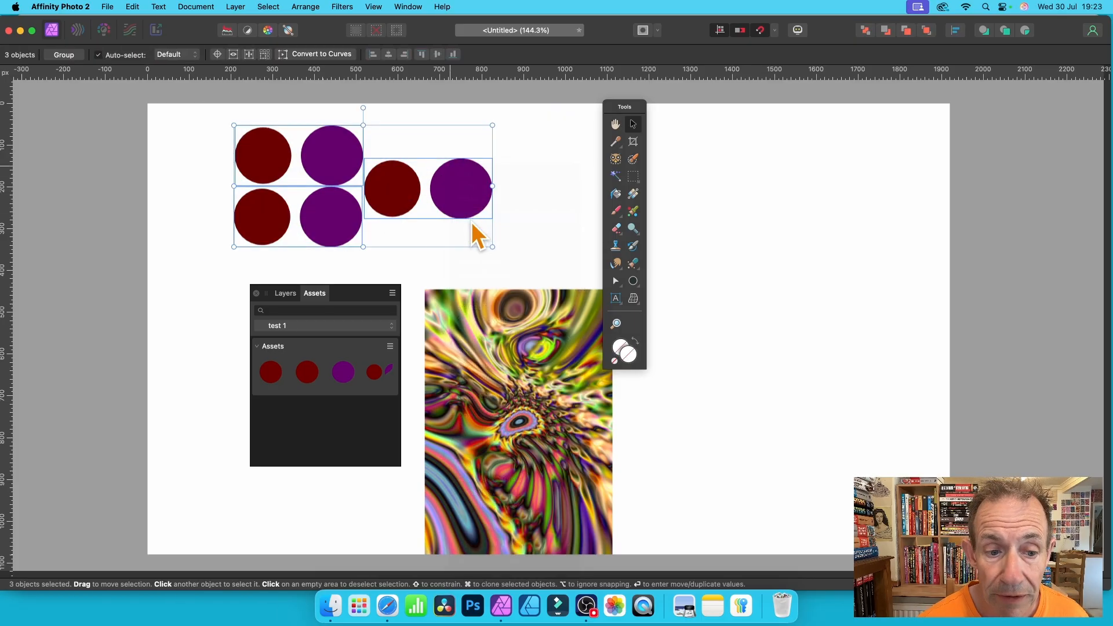
{"action": "left_click", "coordinate": [390, 347]}
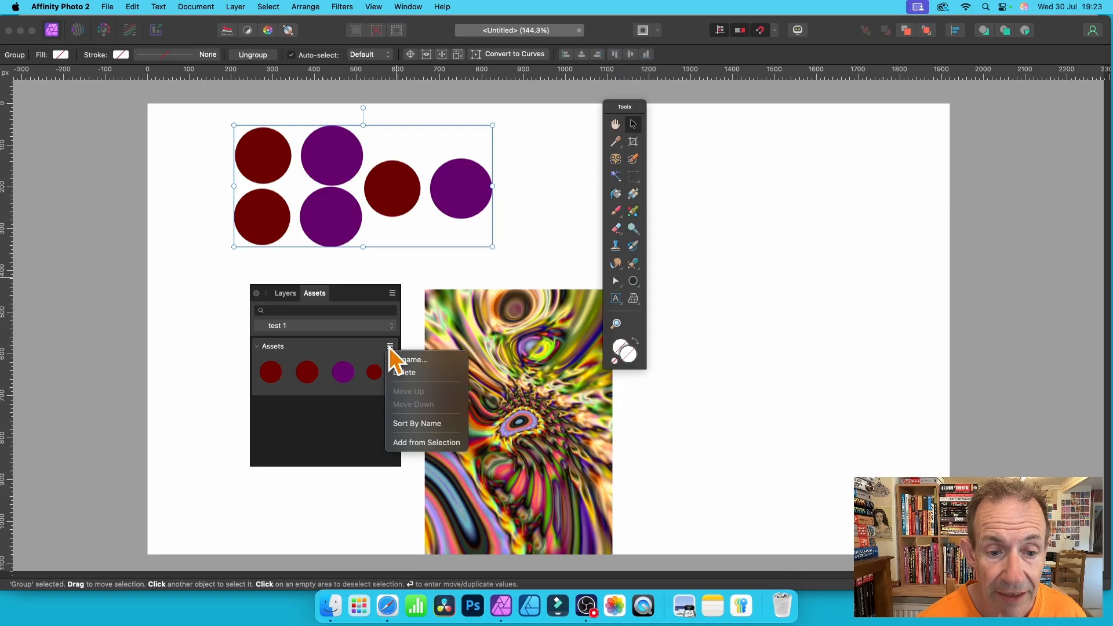
{"action": "left_click", "coordinate": [416, 443]}
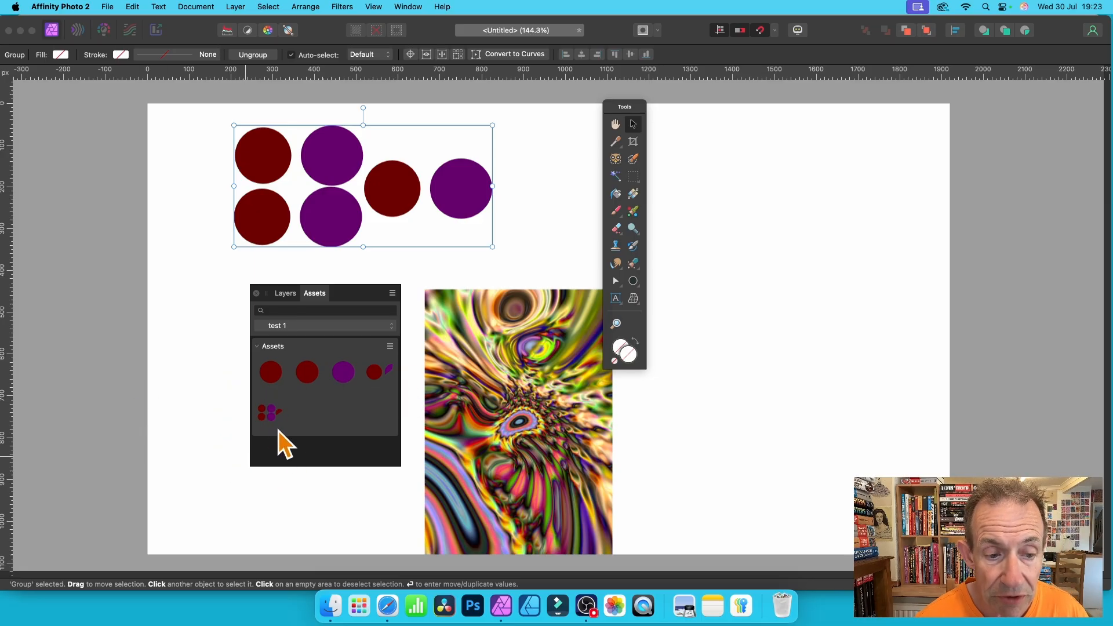
Step: Place a copy of the six-circle group asset on the page and shift it slightly away from the original
{"action": "left_click_drag", "start_coordinate": [272, 414], "coordinate": [453, 221]}
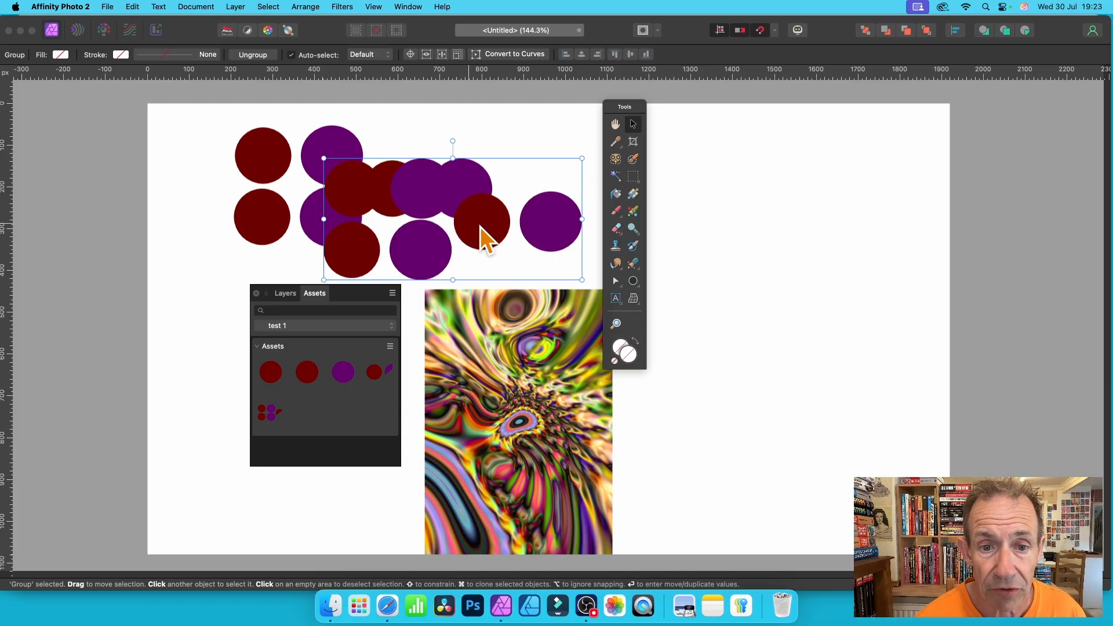
{"action": "left_click_drag", "start_coordinate": [484, 236], "coordinate": [537, 225]}
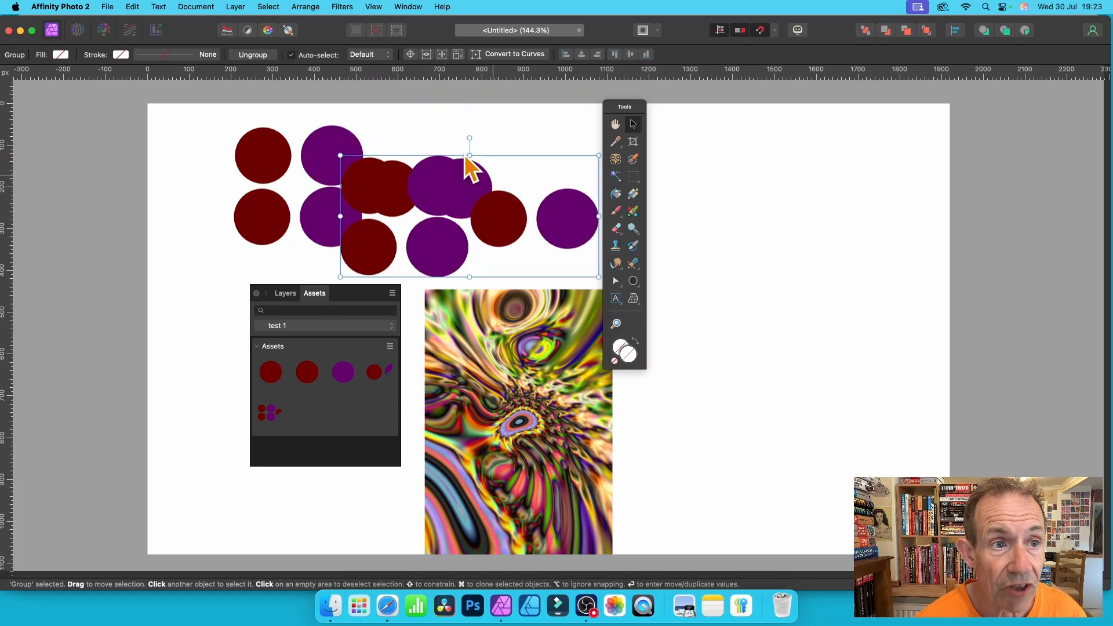
Step: Apply a live Twirl filter with a 336.4° angle and 386.6 px radius to the copied six-circle group and move the group right
{"action": "left_click", "coordinate": [235, 6]}
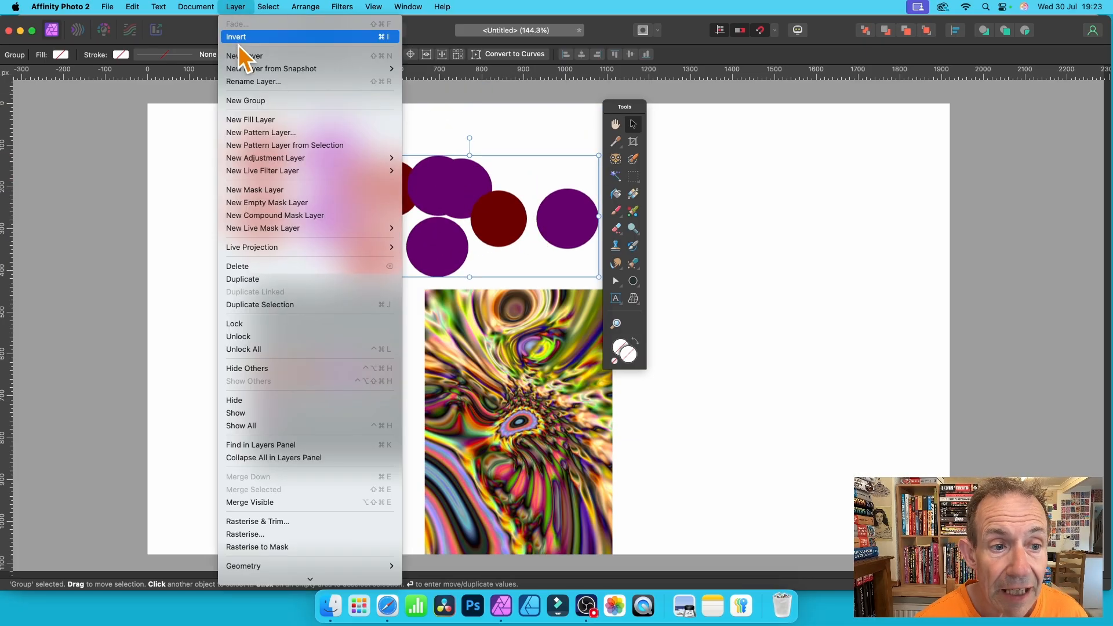
{"action": "mouse_move", "coordinate": [264, 175]}
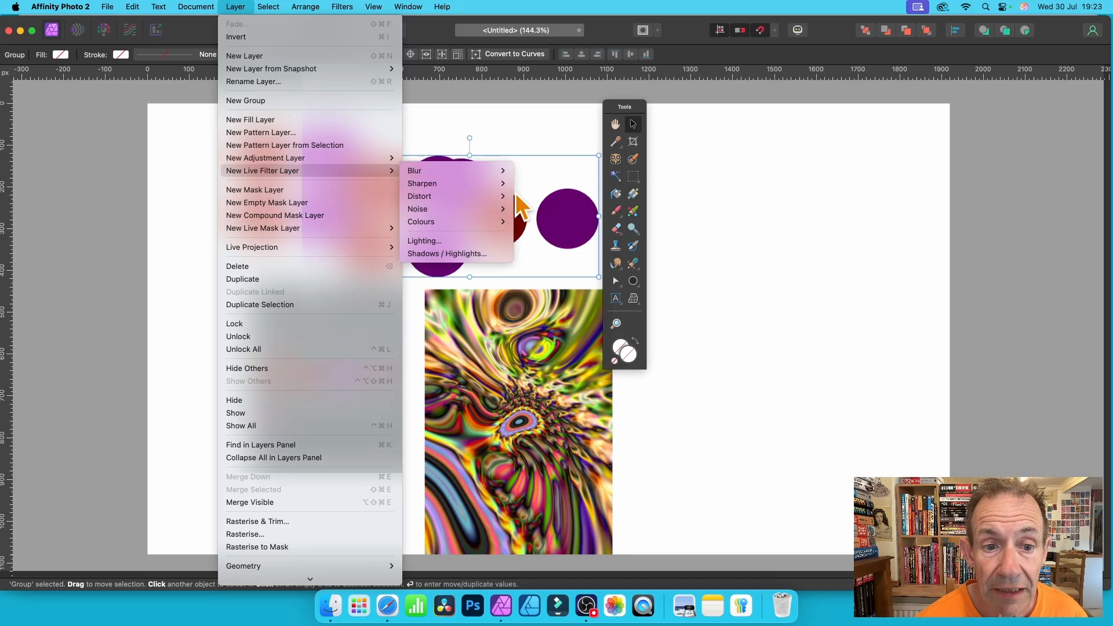
{"action": "mouse_move", "coordinate": [441, 196]}
{"action": "left_click", "coordinate": [553, 212]}
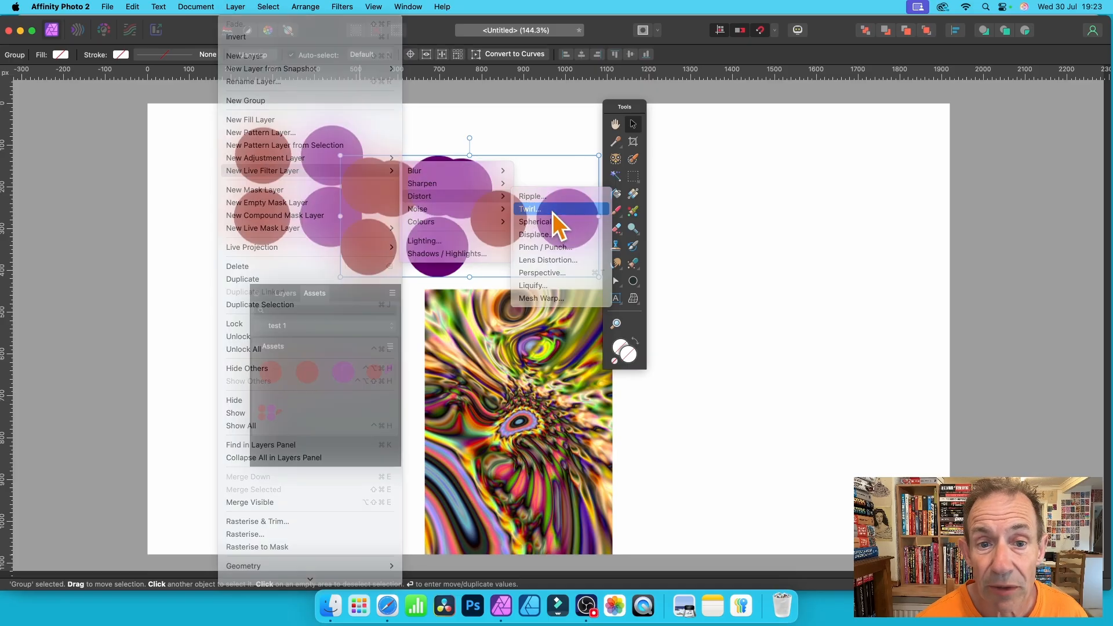
{"action": "left_click_drag", "start_coordinate": [1021, 470], "coordinate": [555, 255]}
{"action": "left_click_drag", "start_coordinate": [560, 326], "coordinate": [574, 301]}
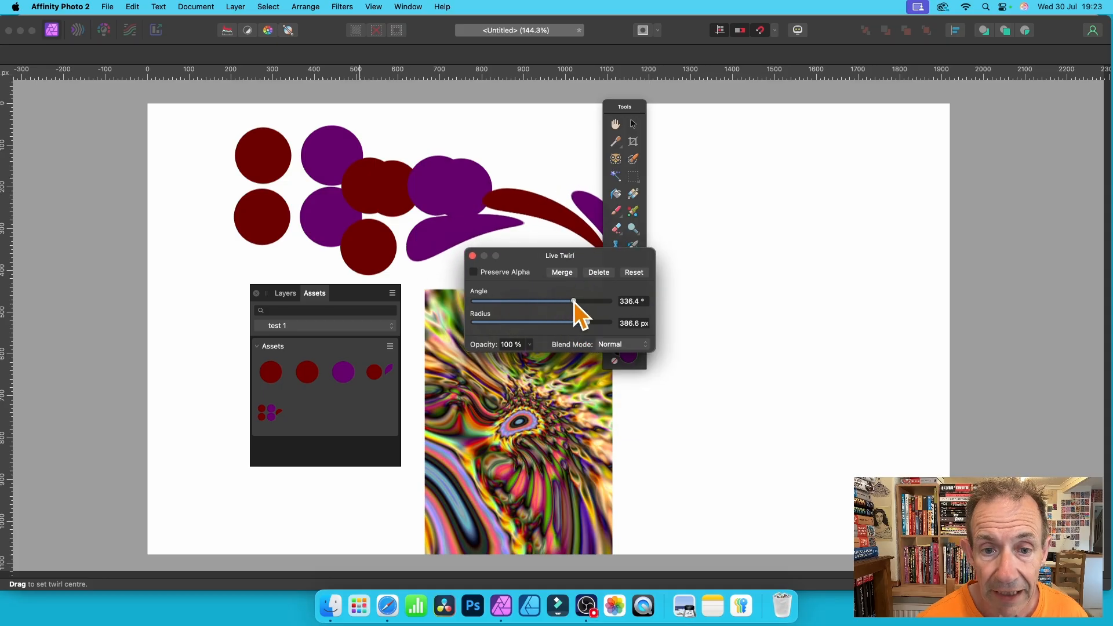
{"action": "left_click_drag", "start_coordinate": [520, 221], "coordinate": [524, 215]}
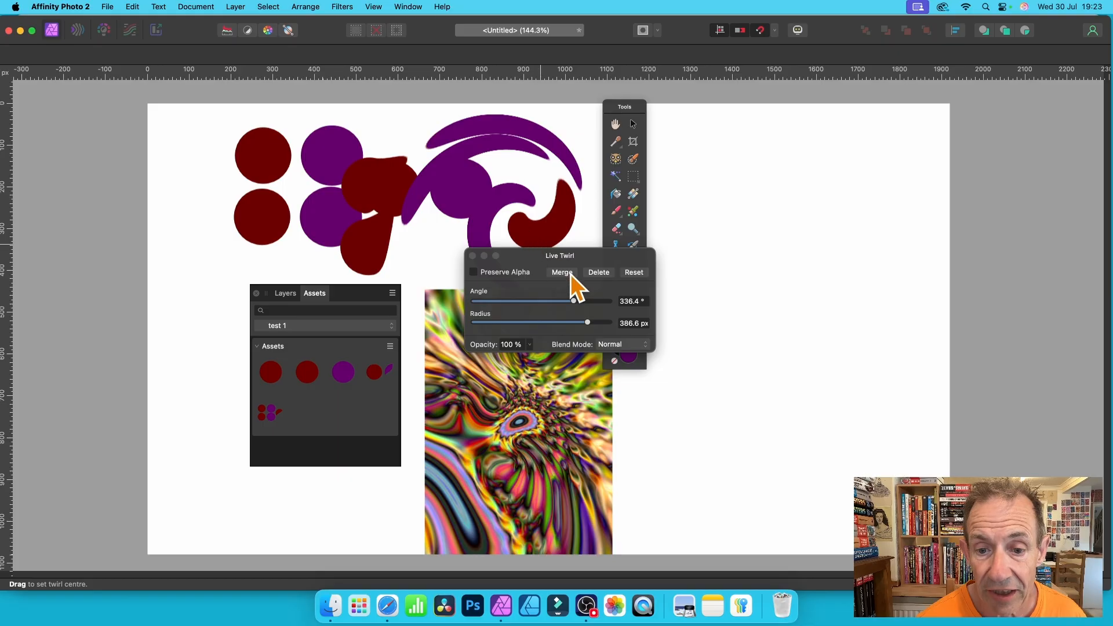
{"action": "left_click", "coordinate": [472, 256]}
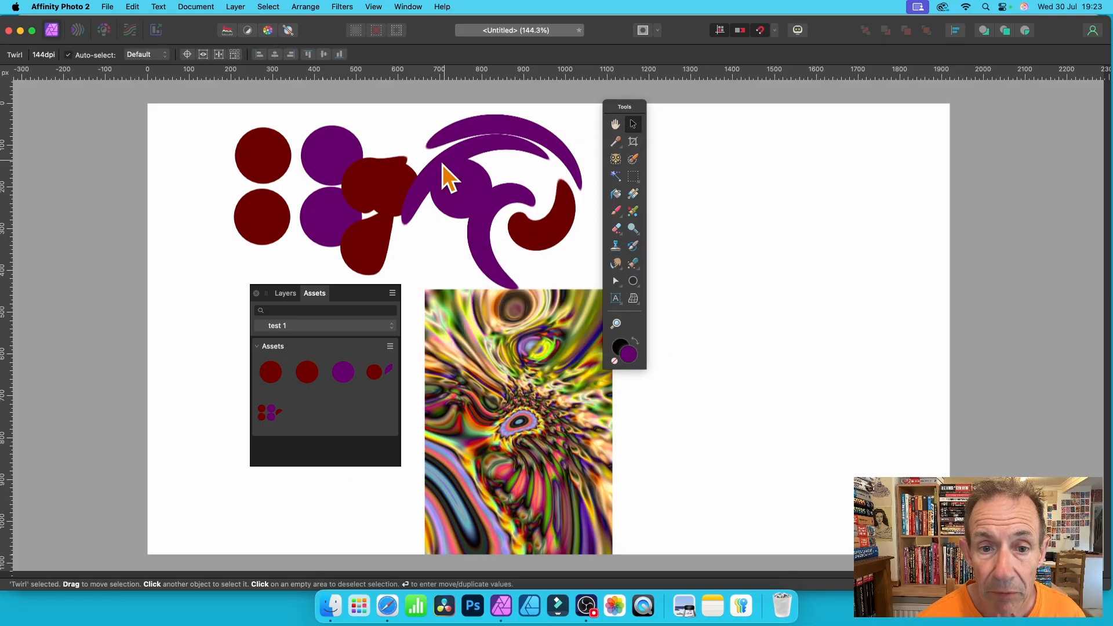
{"action": "left_click", "coordinate": [486, 146]}
{"action": "left_click_drag", "start_coordinate": [480, 151], "coordinate": [553, 171]}
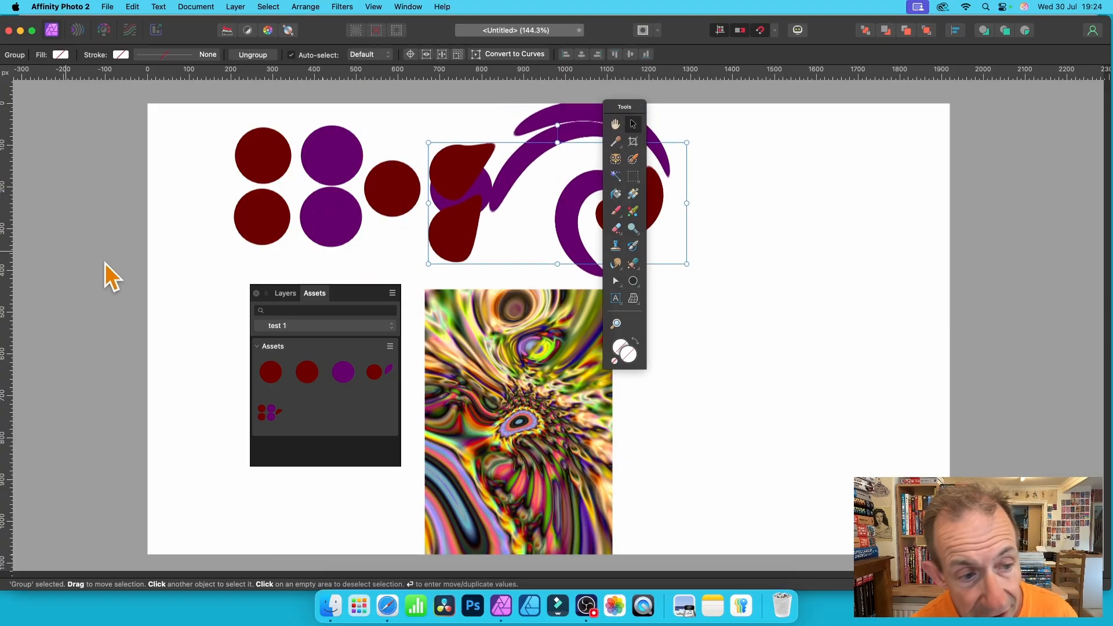
Step: Add the twirled group to the test 1 assets and place two copies of it in the empty right part of the page
{"action": "left_click", "coordinate": [284, 294]}
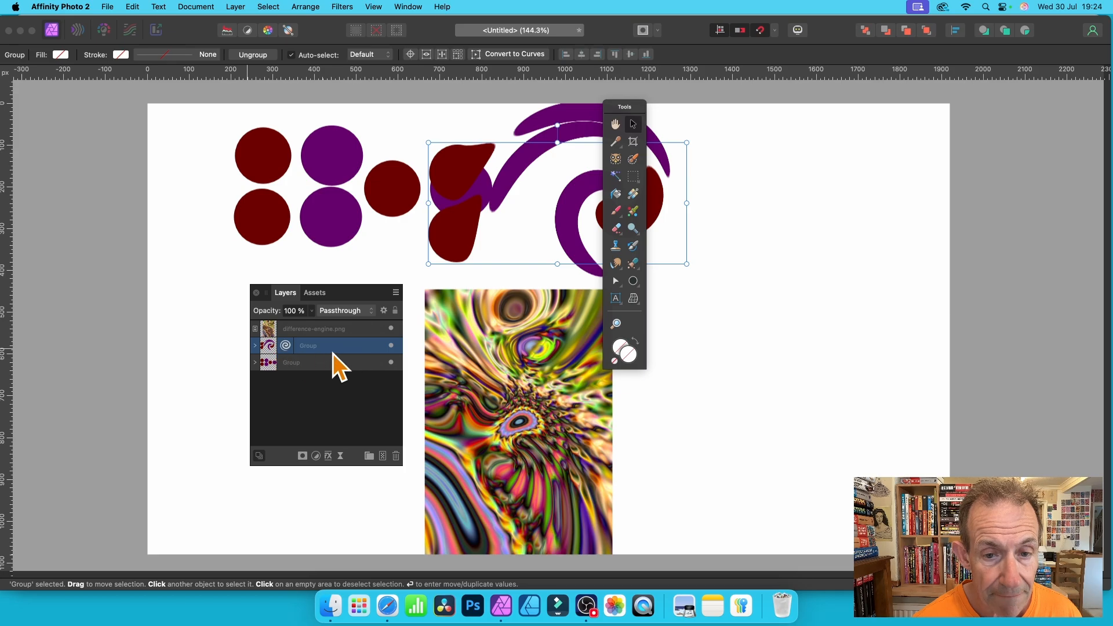
{"action": "left_click", "coordinate": [315, 293]}
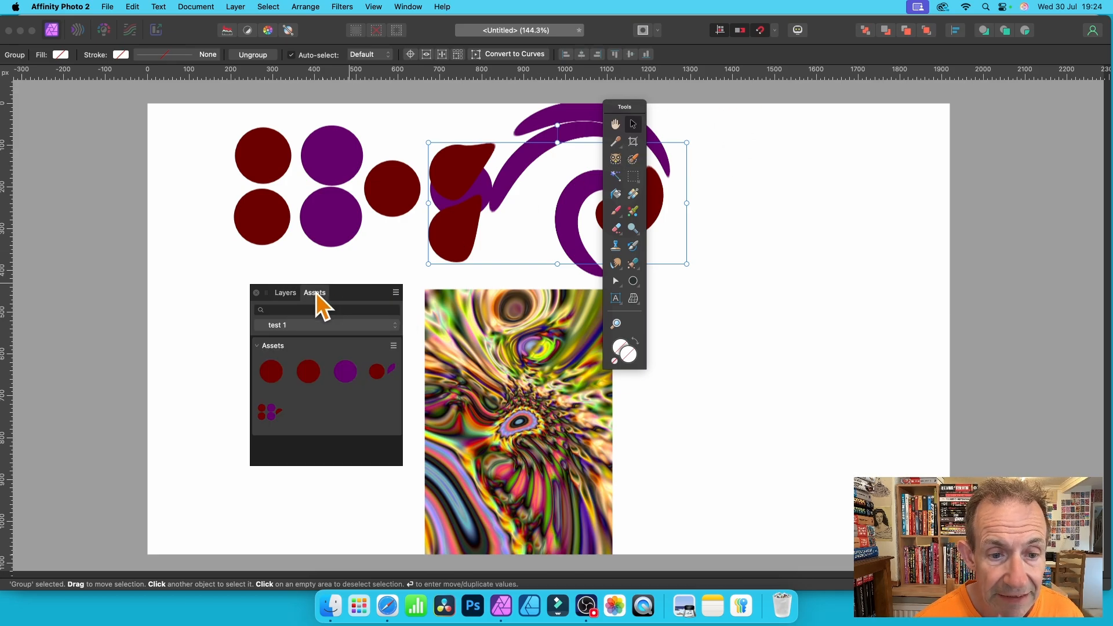
{"action": "left_click", "coordinate": [394, 346]}
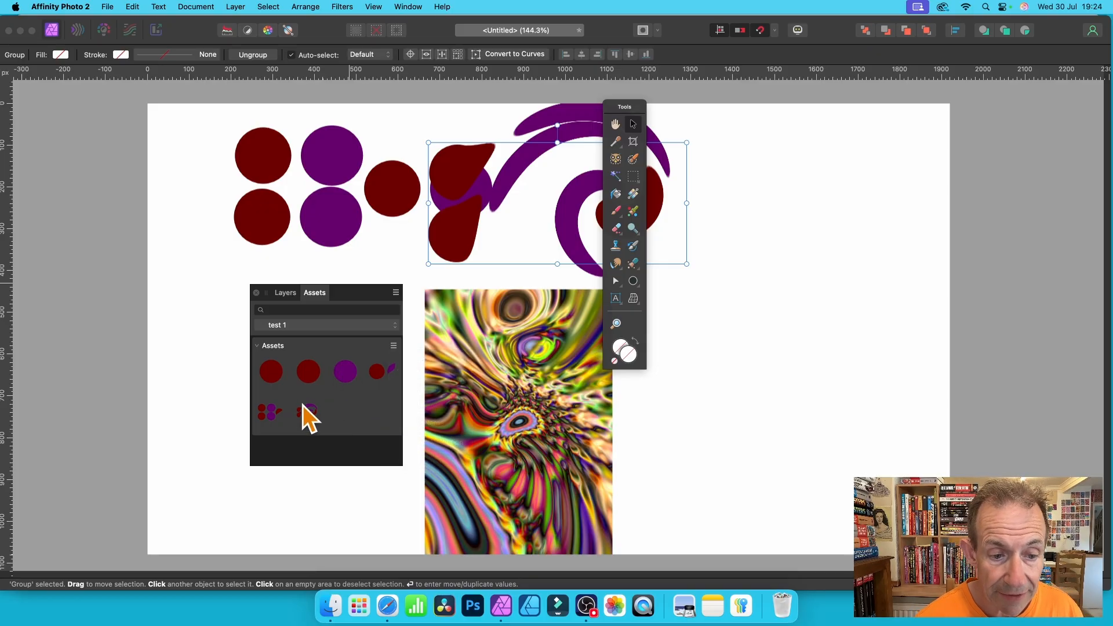
{"action": "left_click_drag", "start_coordinate": [310, 412], "coordinate": [804, 376]}
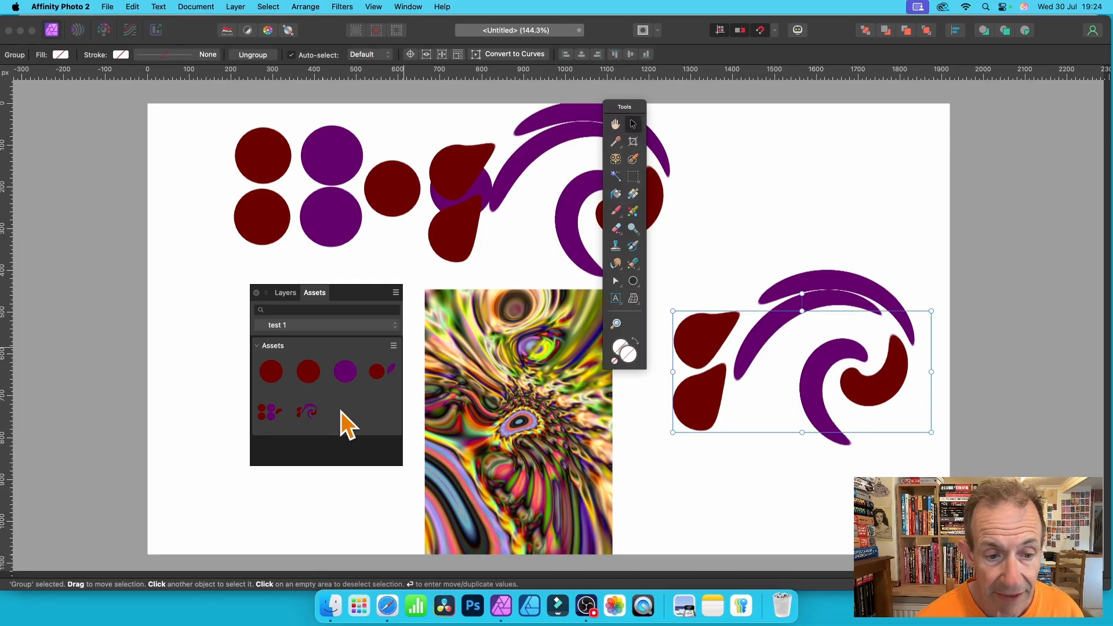
{"action": "left_click_drag", "start_coordinate": [314, 409], "coordinate": [839, 236]}
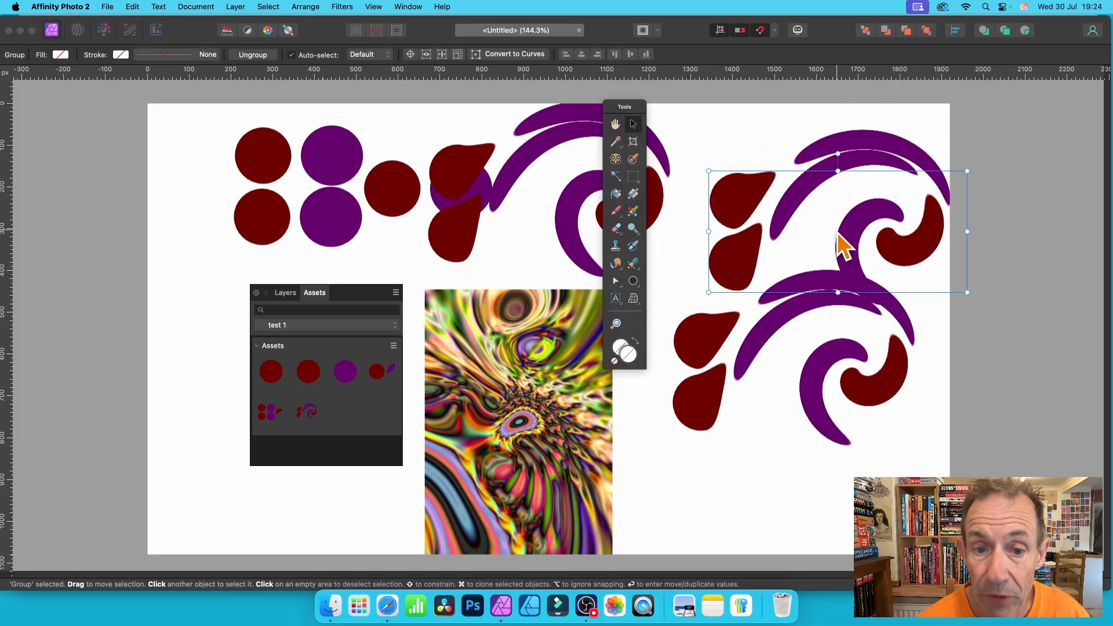
Step: Move the difference-engine.png image up the page and add it to the test 1 assets
{"action": "left_click_drag", "start_coordinate": [502, 323], "coordinate": [492, 226]}
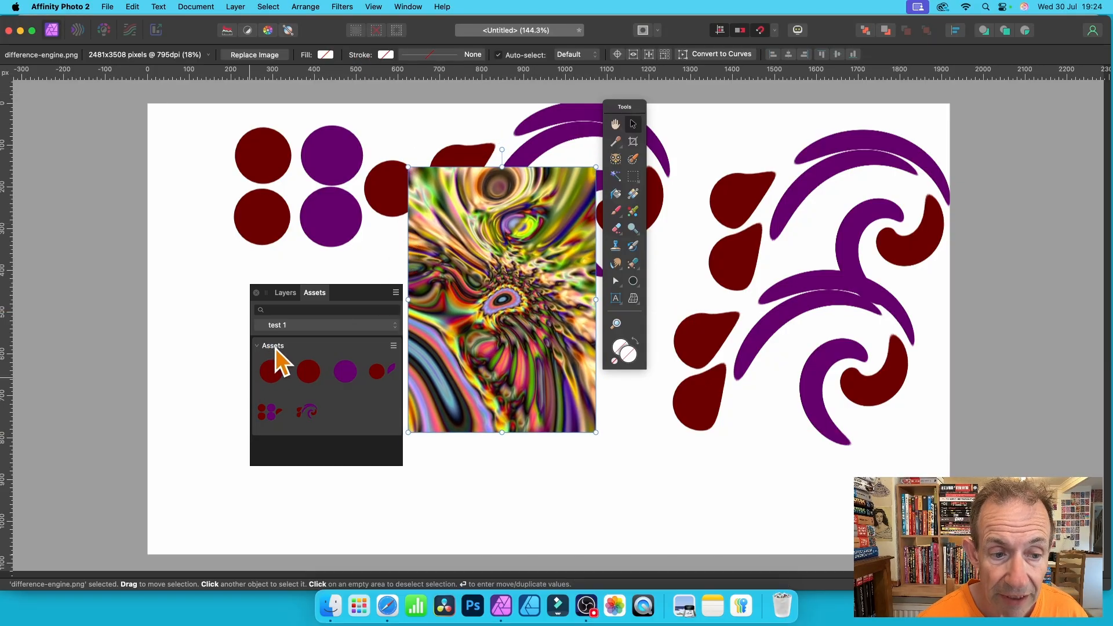
{"action": "left_click", "coordinate": [395, 346]}
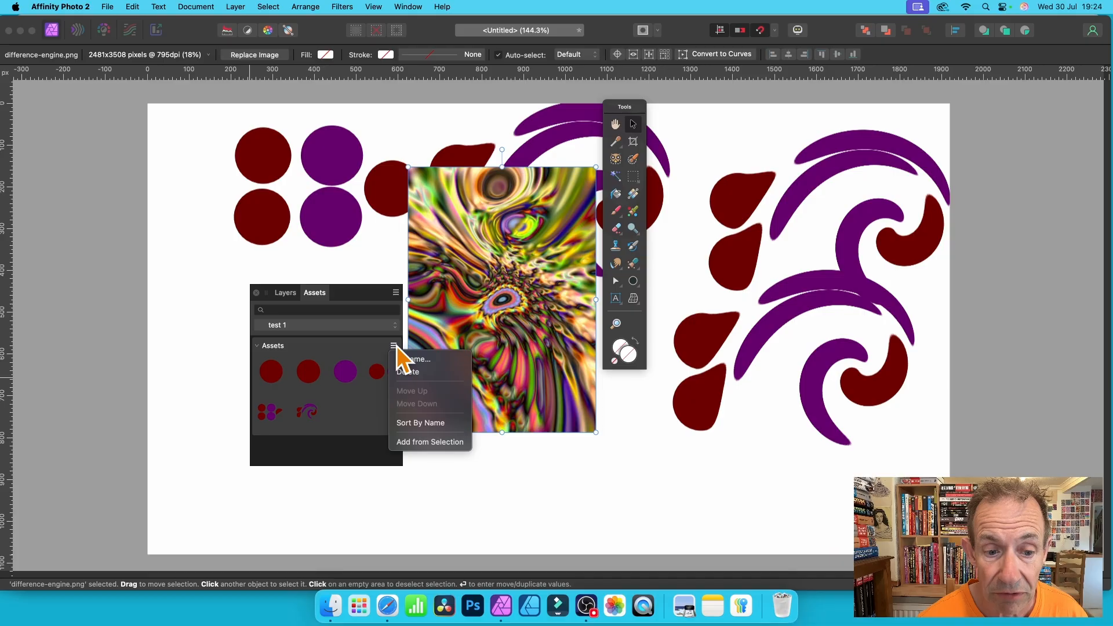
{"action": "left_click", "coordinate": [436, 446]}
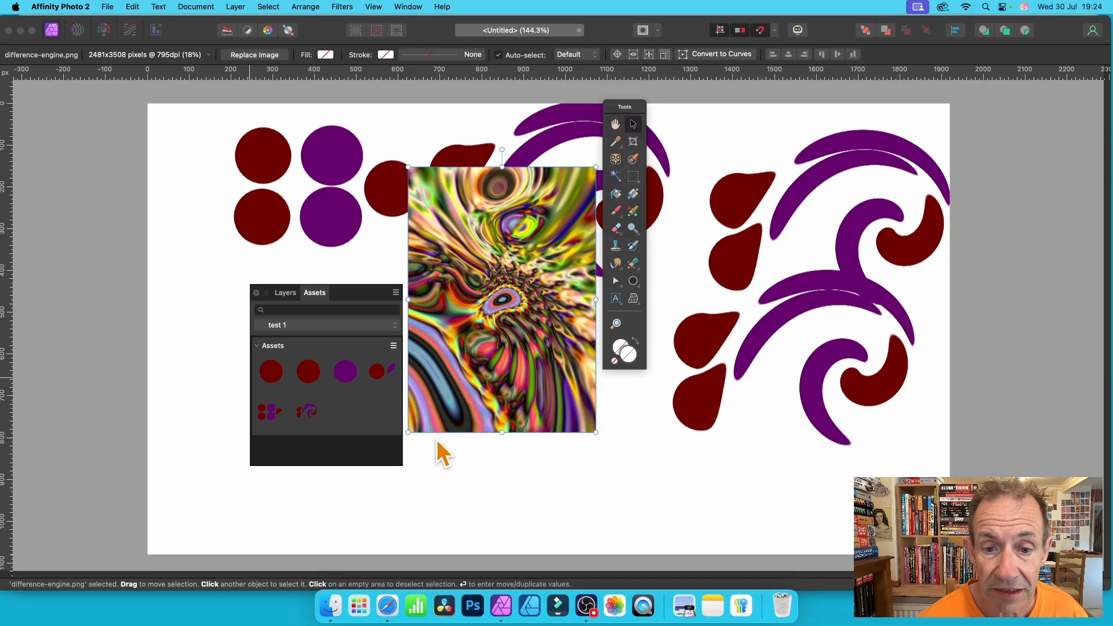
Step: Place three overlapping copies of the difference-engine.png asset around the original image
{"action": "left_click_drag", "start_coordinate": [355, 413], "coordinate": [571, 429]}
{"action": "left_click_drag", "start_coordinate": [351, 415], "coordinate": [537, 312]}
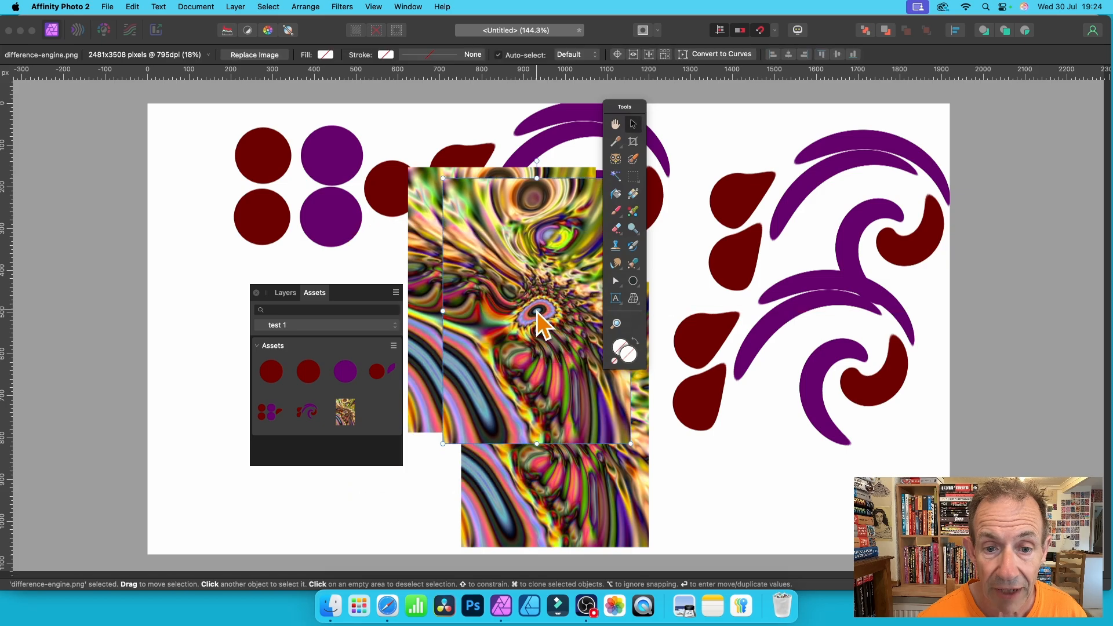
{"action": "left_click_drag", "start_coordinate": [337, 411], "coordinate": [512, 353]}
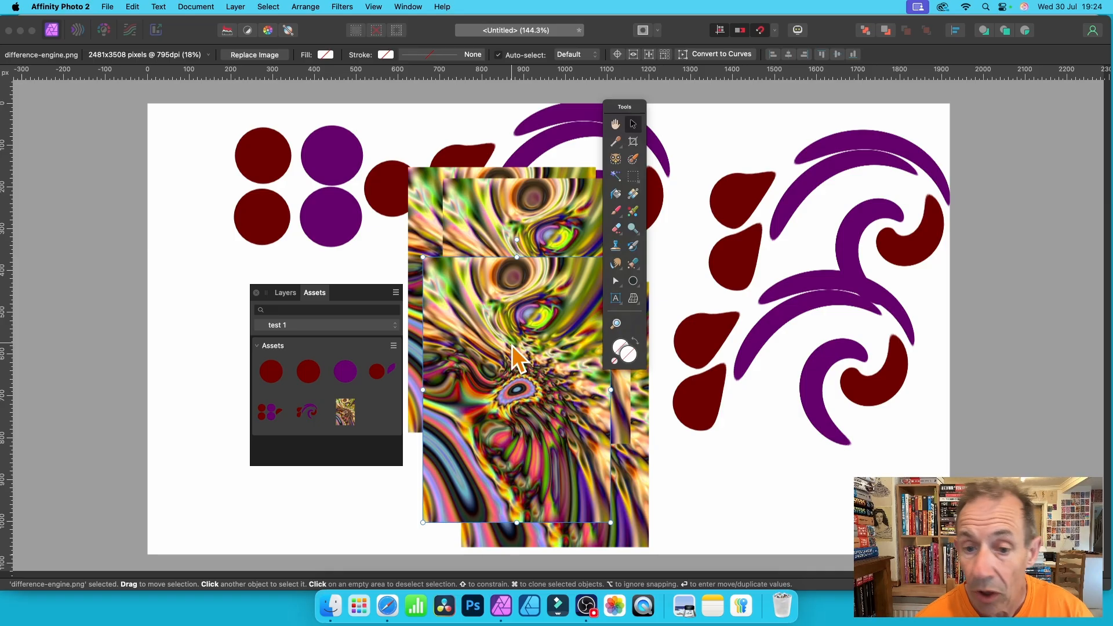
Step: Add artistic text reading "text" in the blank area below the dark red circles
{"action": "left_click_drag", "start_coordinate": [616, 298], "coordinate": [633, 300]}
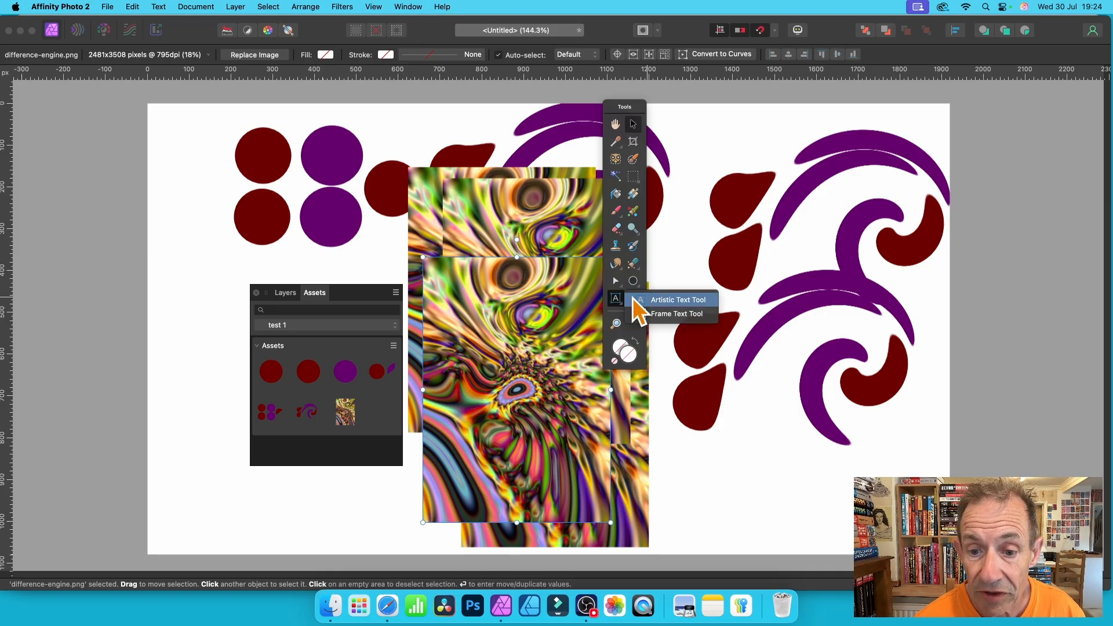
{"action": "left_click", "coordinate": [662, 301]}
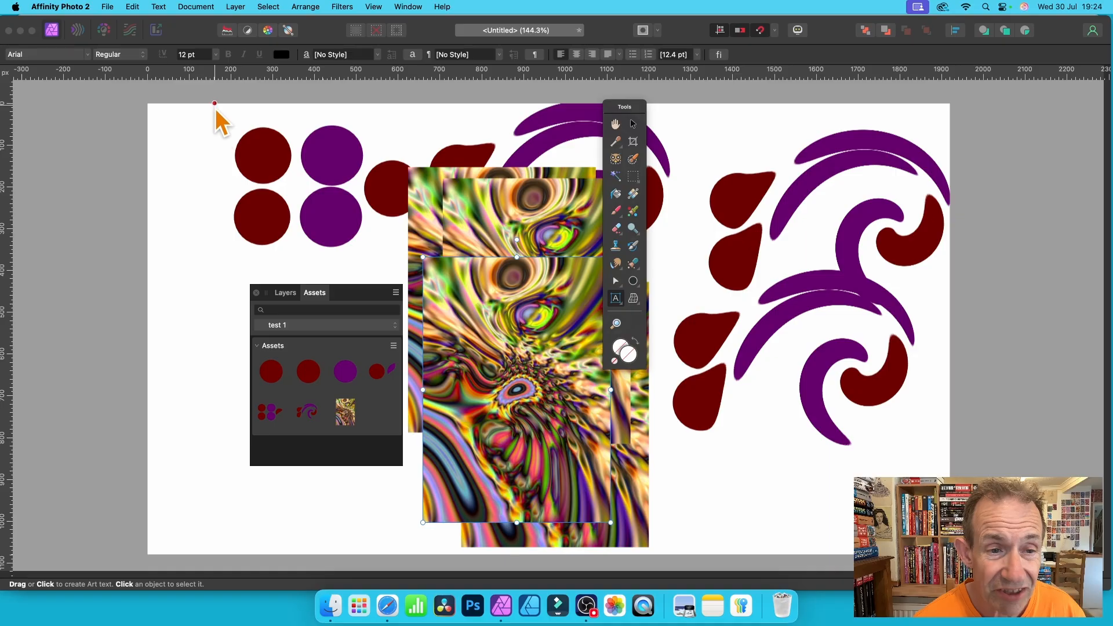
{"action": "left_click", "coordinate": [202, 271]}
{"action": "type", "text": "tex"}
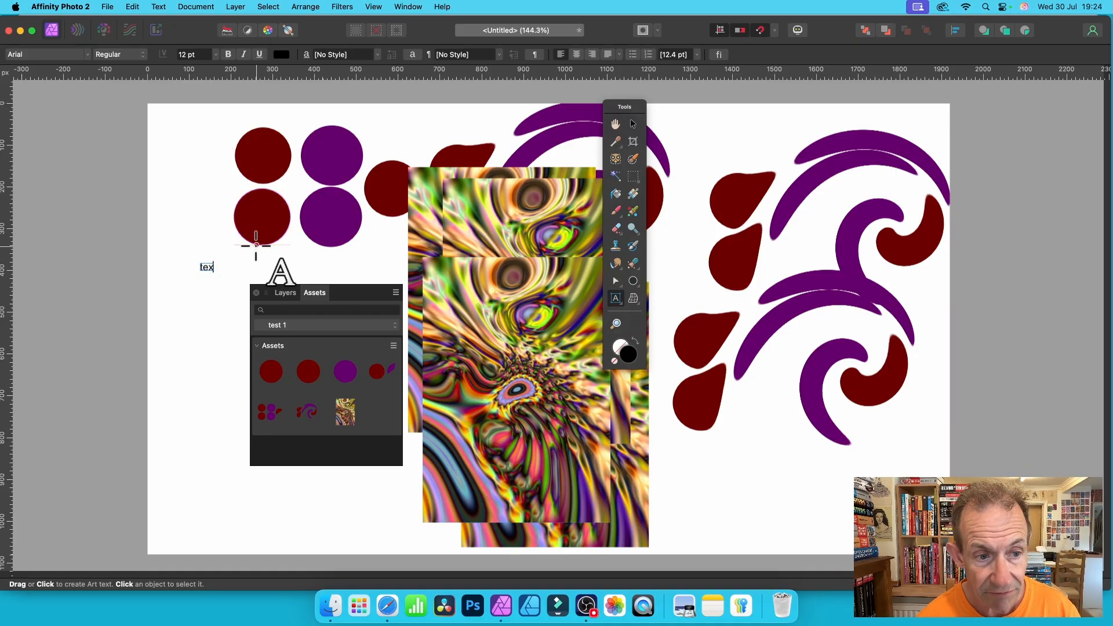
{"action": "type", "text": "t"}
{"action": "key", "text": "Escape"}
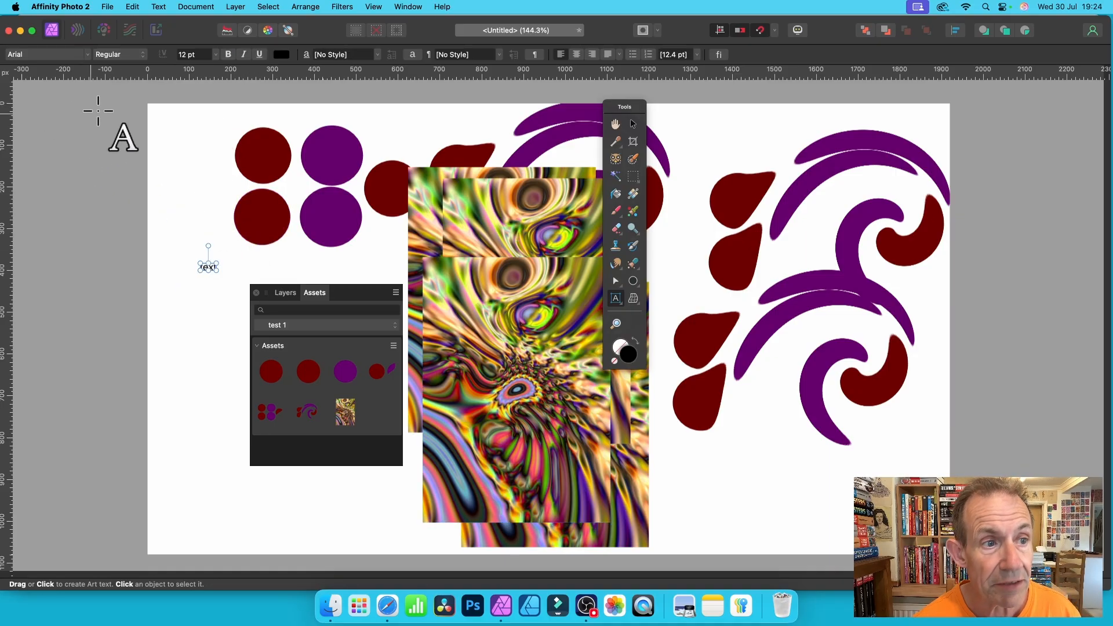
Step: Enlarge the text to 53.9 pt, shift it slightly up and left, and add it to the test 1 assets
{"action": "left_click", "coordinate": [633, 125]}
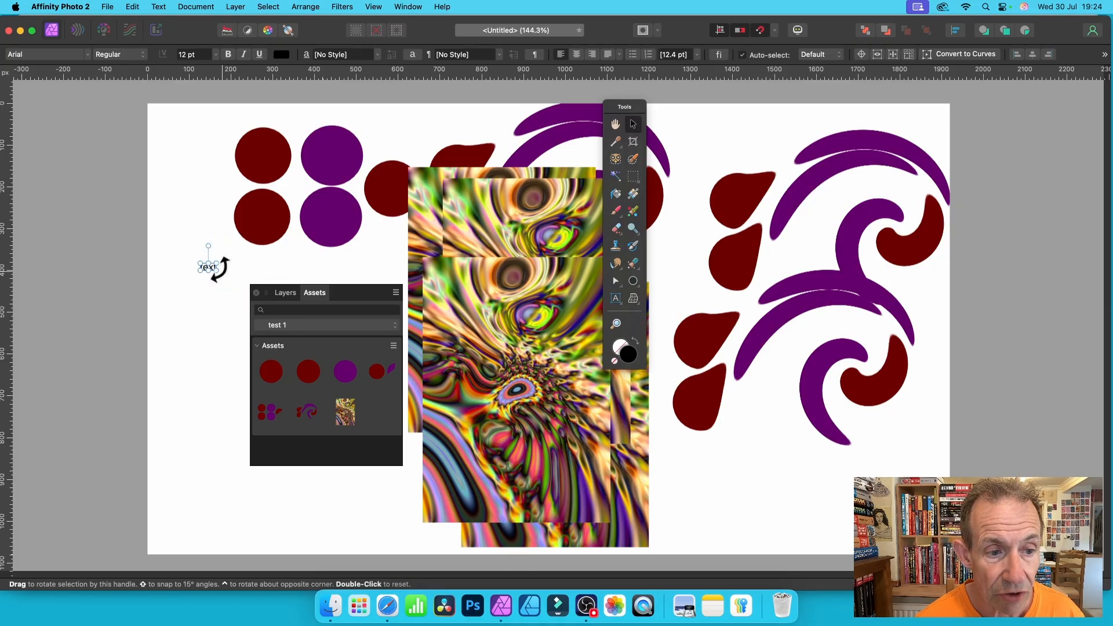
{"action": "mouse_move", "coordinate": [218, 271]}
{"action": "left_mouse_down"}
{"action": "mouse_move", "coordinate": [273, 308]}
{"action": "mouse_move", "coordinate": [223, 272]}
{"action": "left_mouse_up"}
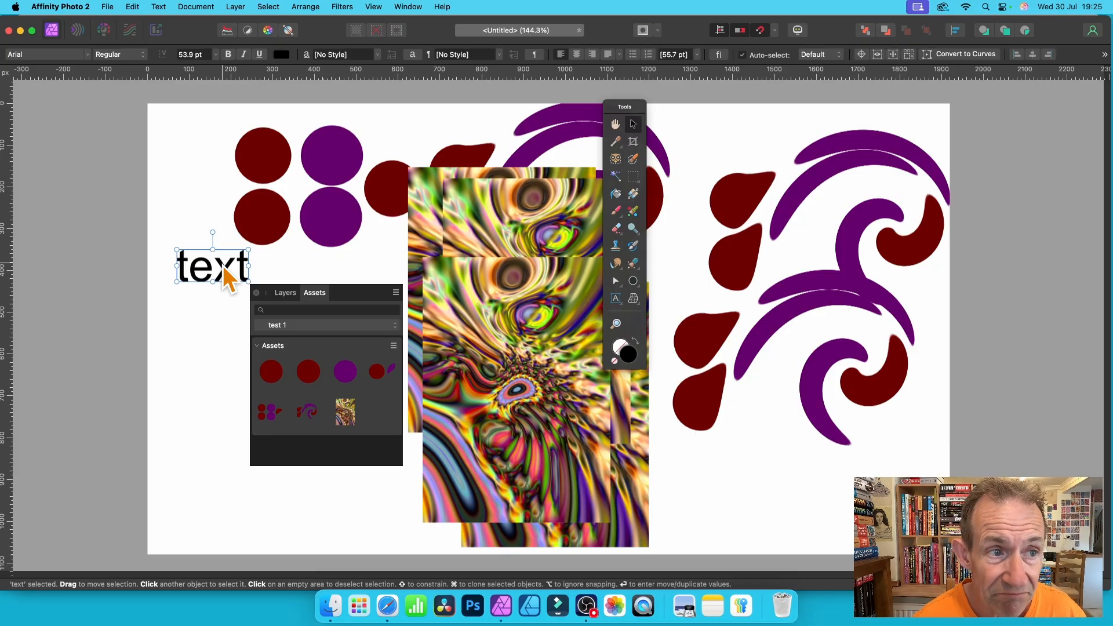
{"action": "mouse_move", "coordinate": [228, 277]}
{"action": "left_mouse_down"}
{"action": "mouse_move", "coordinate": [204, 282]}
{"action": "mouse_move", "coordinate": [218, 260]}
{"action": "left_mouse_up"}
{"action": "left_click", "coordinate": [394, 346]}
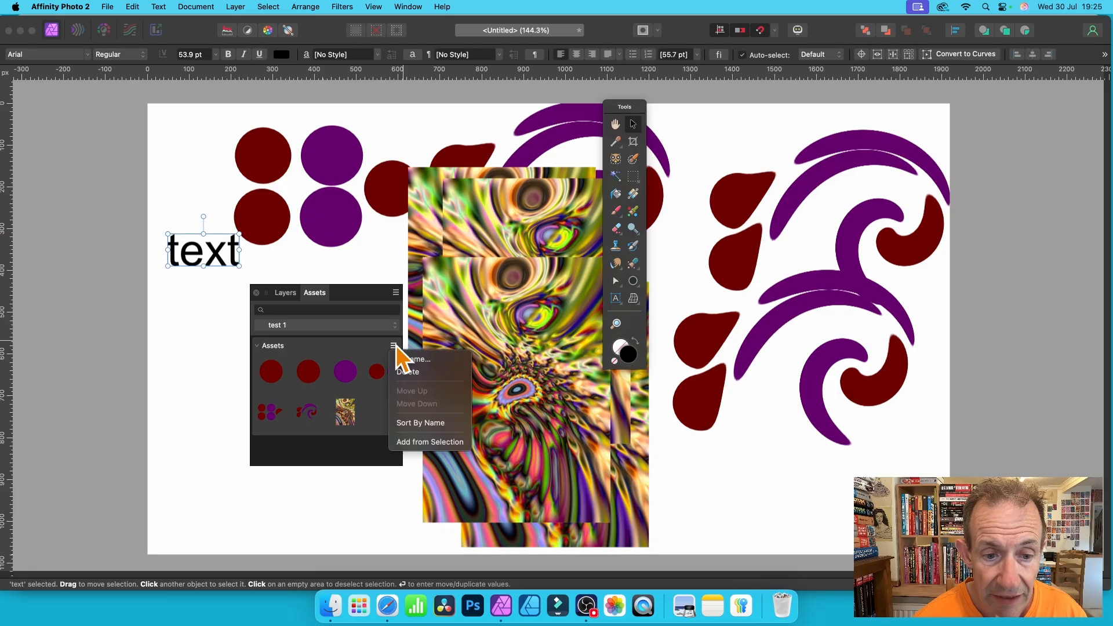
{"action": "left_click", "coordinate": [429, 441]}
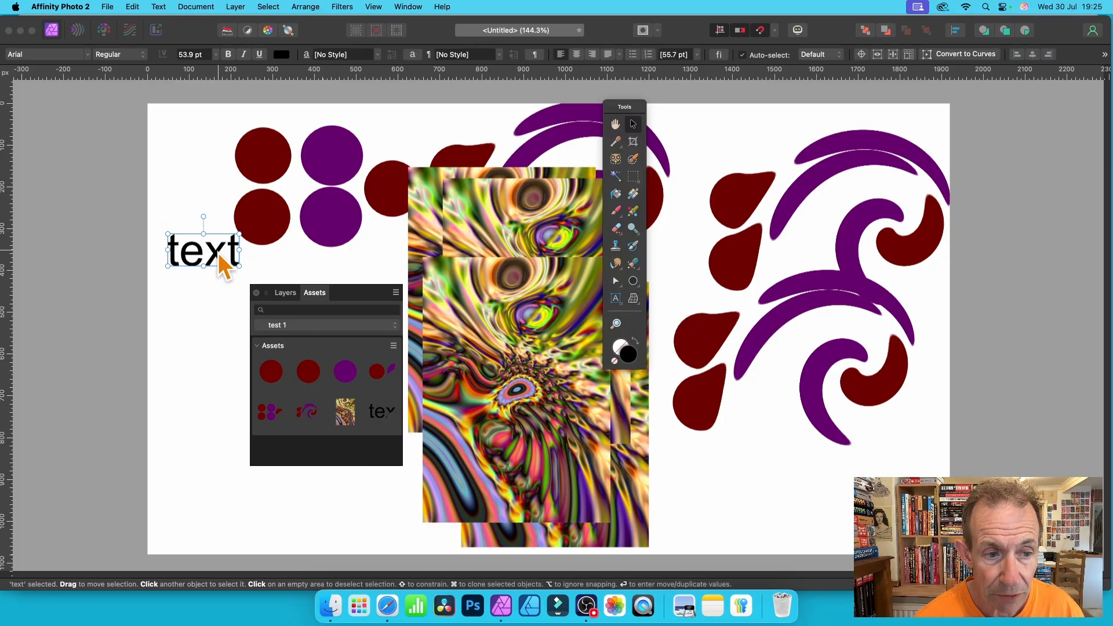
Step: Duplicate the text into a column of four, group the four lines and shift the group to the page's left edge
{"action": "mouse_move", "coordinate": [213, 239]}
{"action": "left_mouse_down"}
{"action": "mouse_move", "coordinate": [210, 204]}
{"action": "mouse_move", "coordinate": [211, 304]}
{"action": "left_mouse_up"}
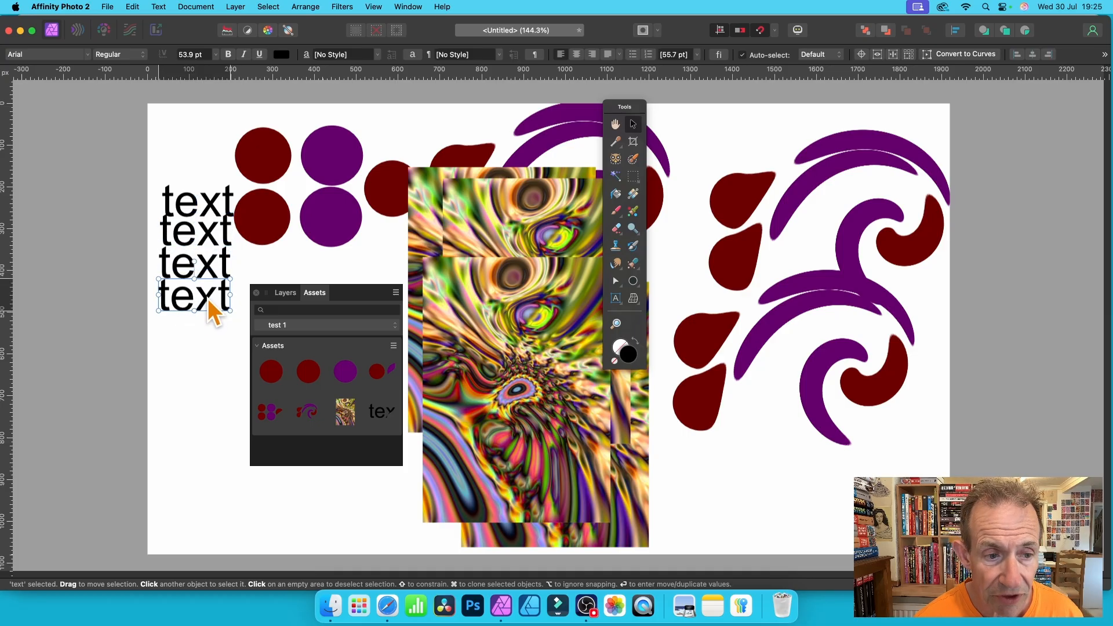
{"action": "left_click_drag", "start_coordinate": [147, 152], "coordinate": [245, 356]}
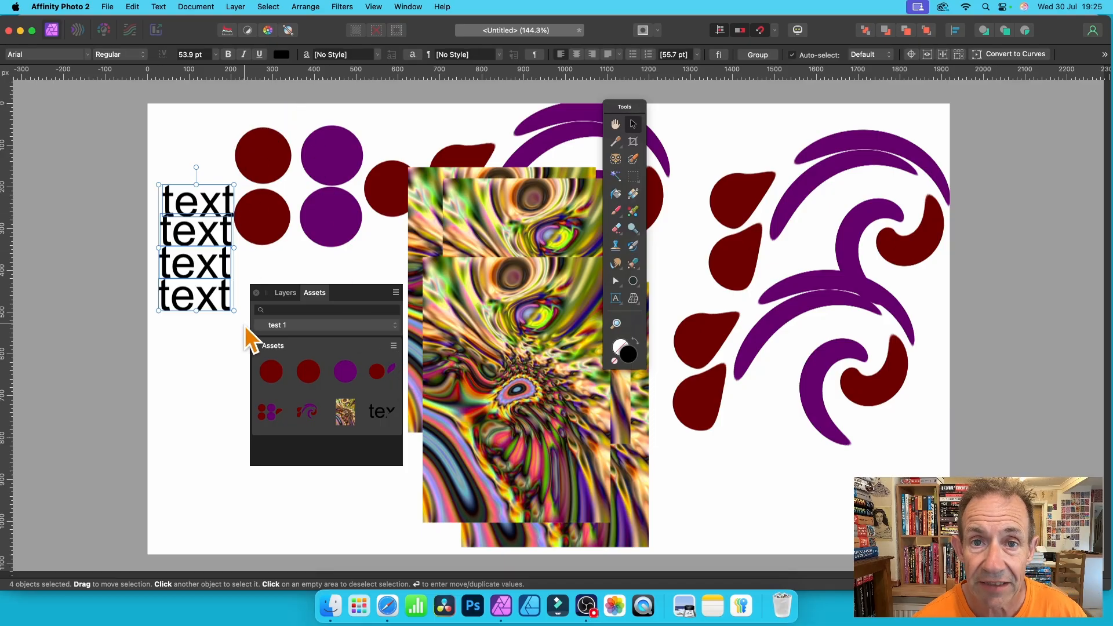
{"action": "right_click", "coordinate": [203, 199]}
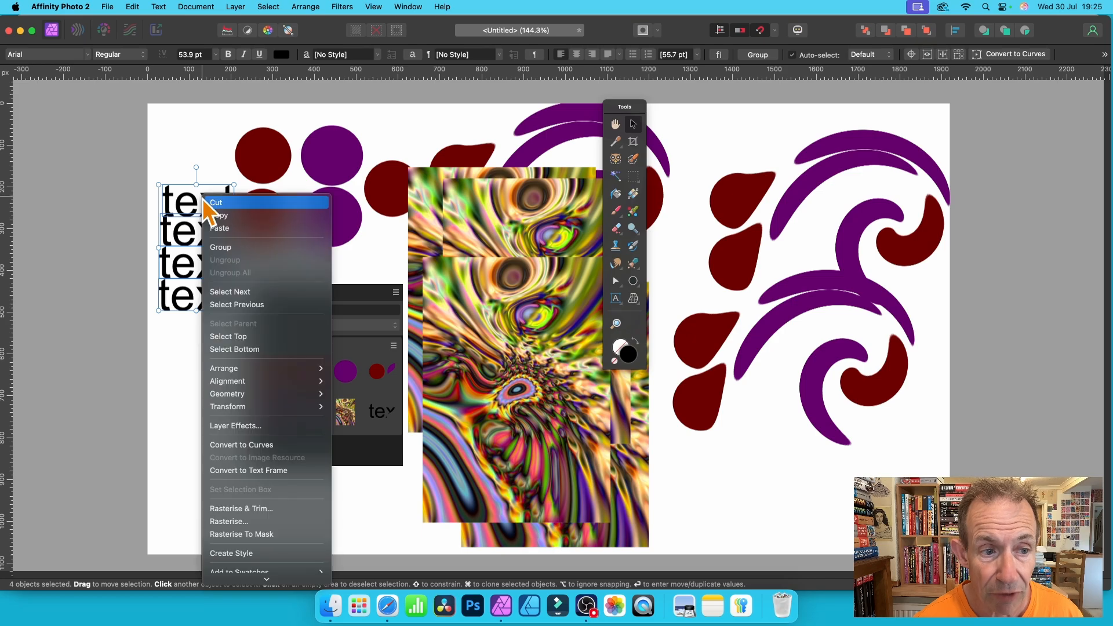
{"action": "left_click", "coordinate": [237, 250]}
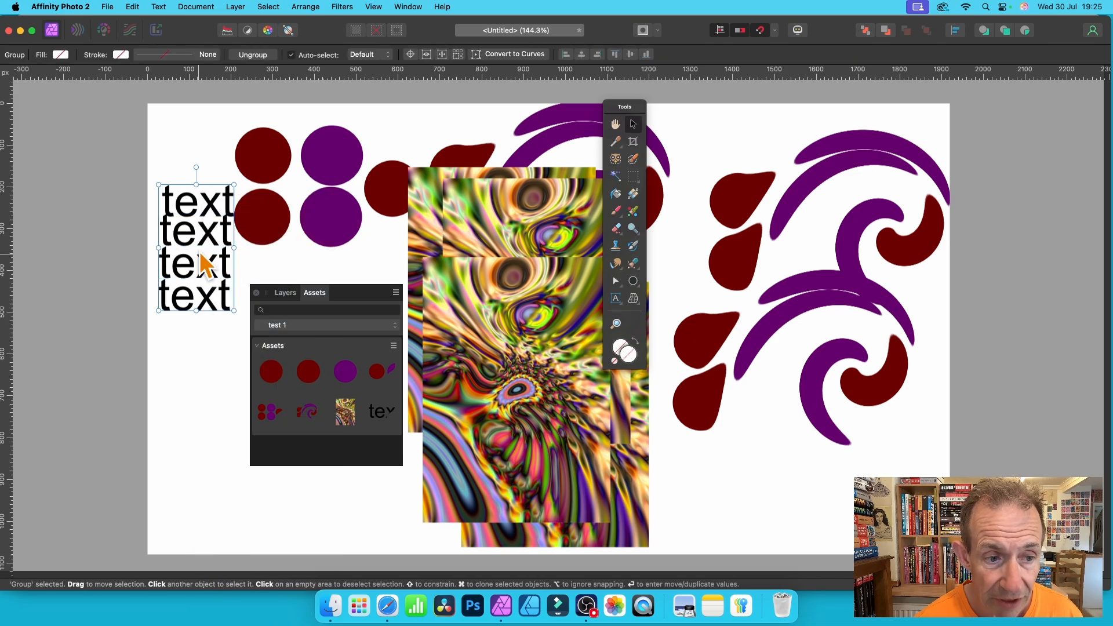
{"action": "left_click_drag", "start_coordinate": [210, 264], "coordinate": [199, 254]}
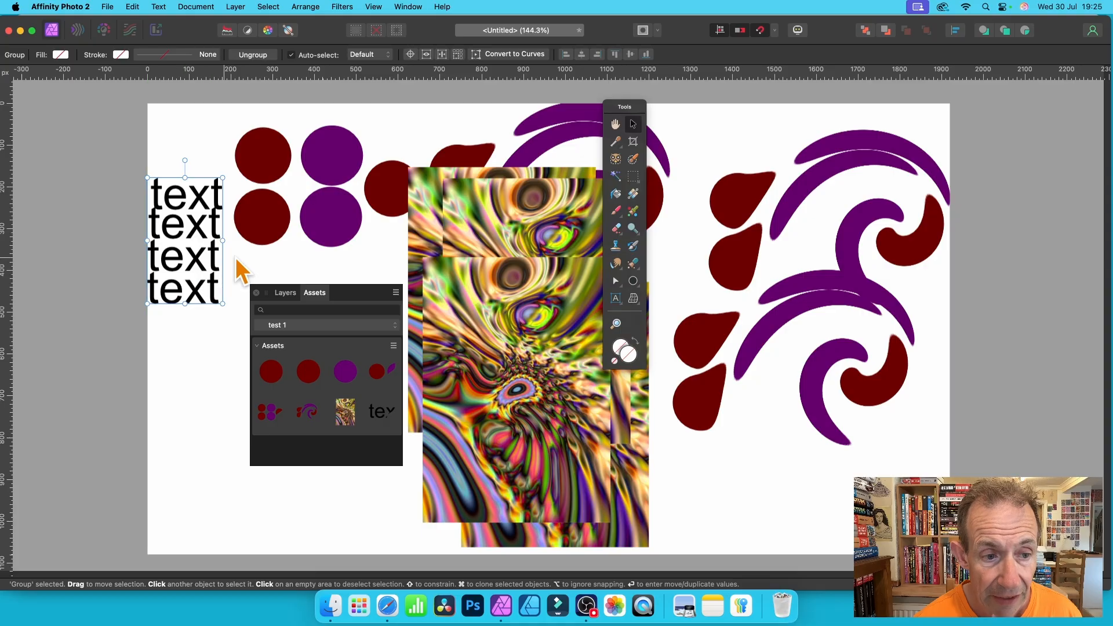
Step: Add the four-line text group to the test 1 assets
{"action": "left_click", "coordinate": [394, 347]}
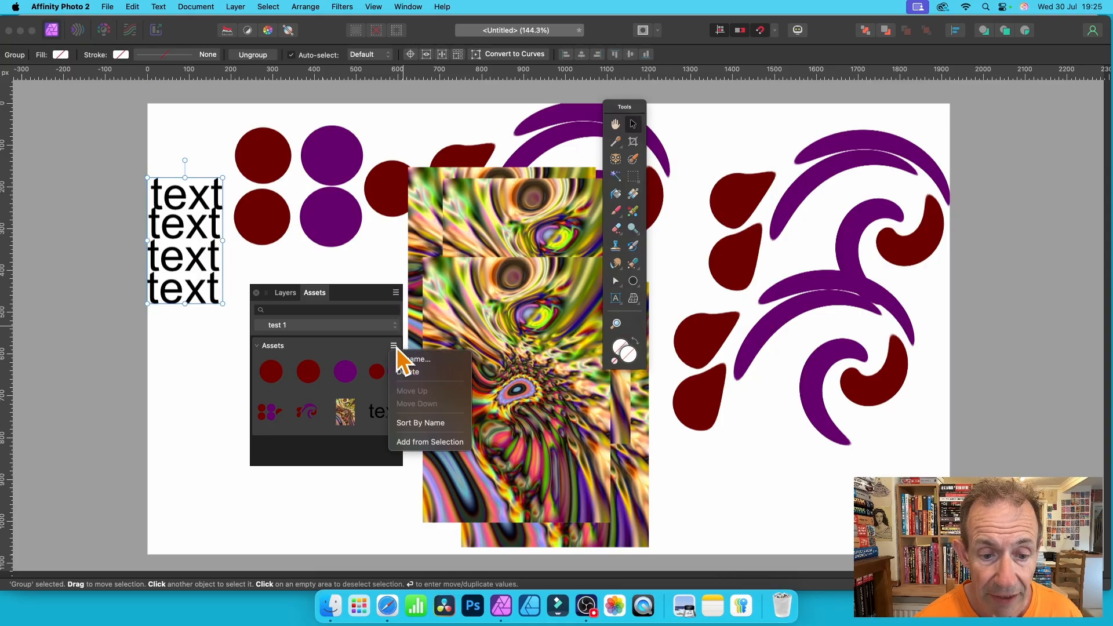
{"action": "left_click", "coordinate": [434, 444]}
{"action": "scroll", "coordinate": [349, 371], "scroll_direction": "down", "scroll_amount": 1}
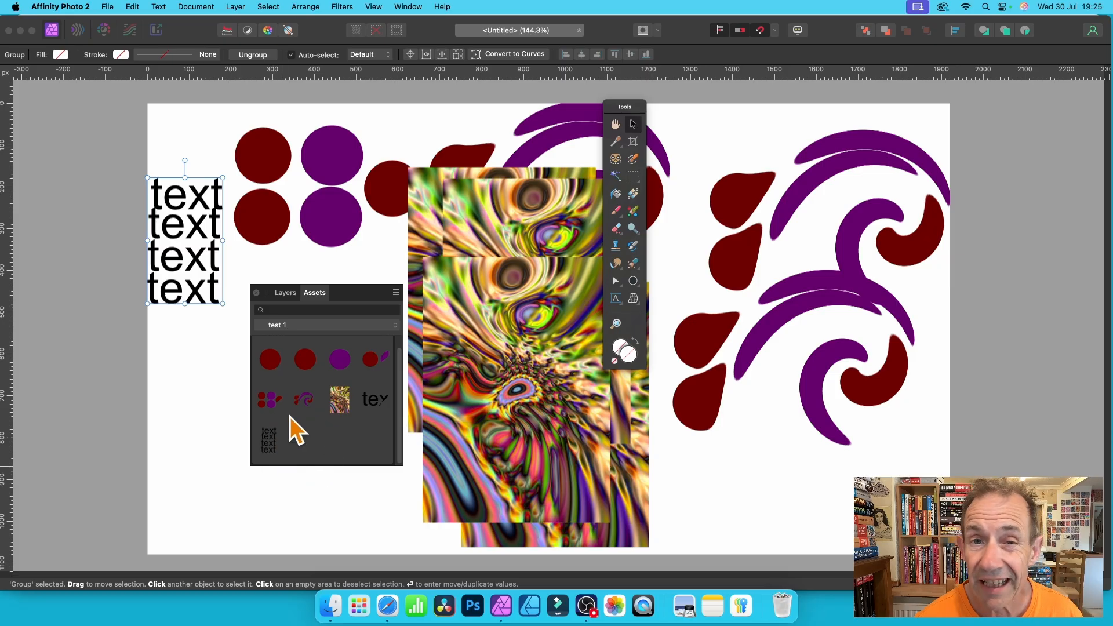
Step: Place three copies of the text group asset over the twirled shapes and enlarge the last one about 1.5 times
{"action": "left_click_drag", "start_coordinate": [270, 430], "coordinate": [780, 336]}
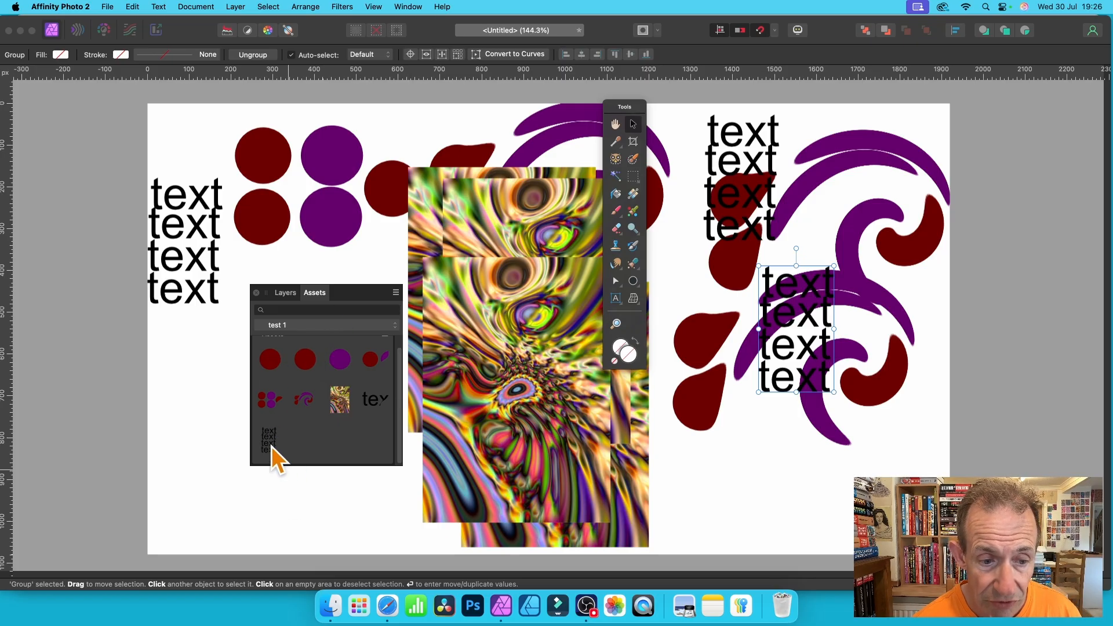
{"action": "left_click_drag", "start_coordinate": [273, 455], "coordinate": [910, 246]}
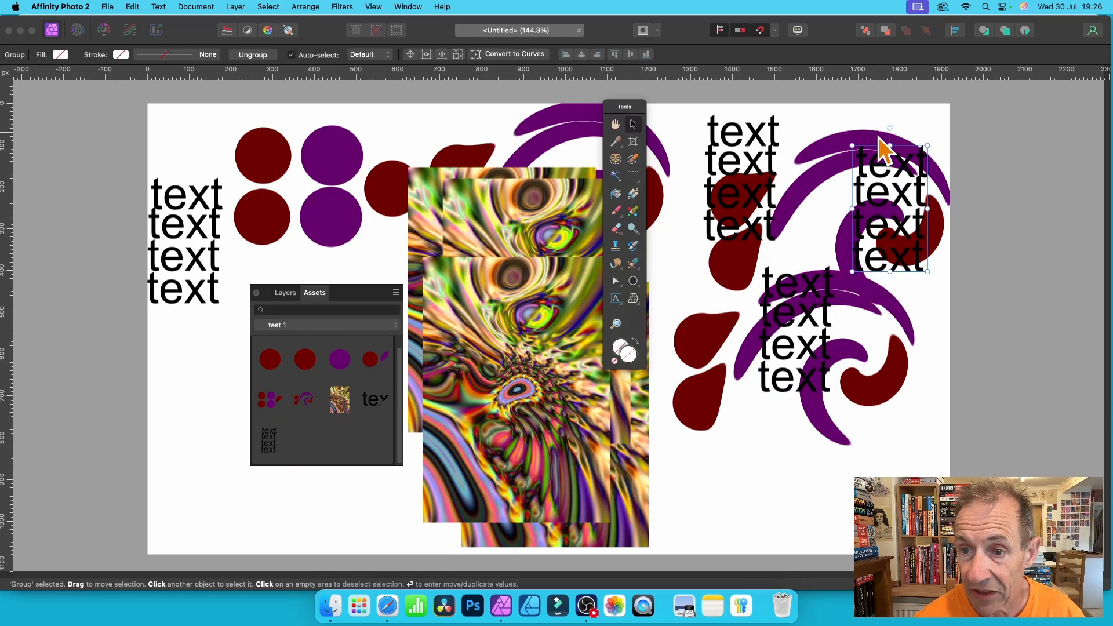
{"action": "left_click_drag", "start_coordinate": [852, 145], "coordinate": [811, 89]}
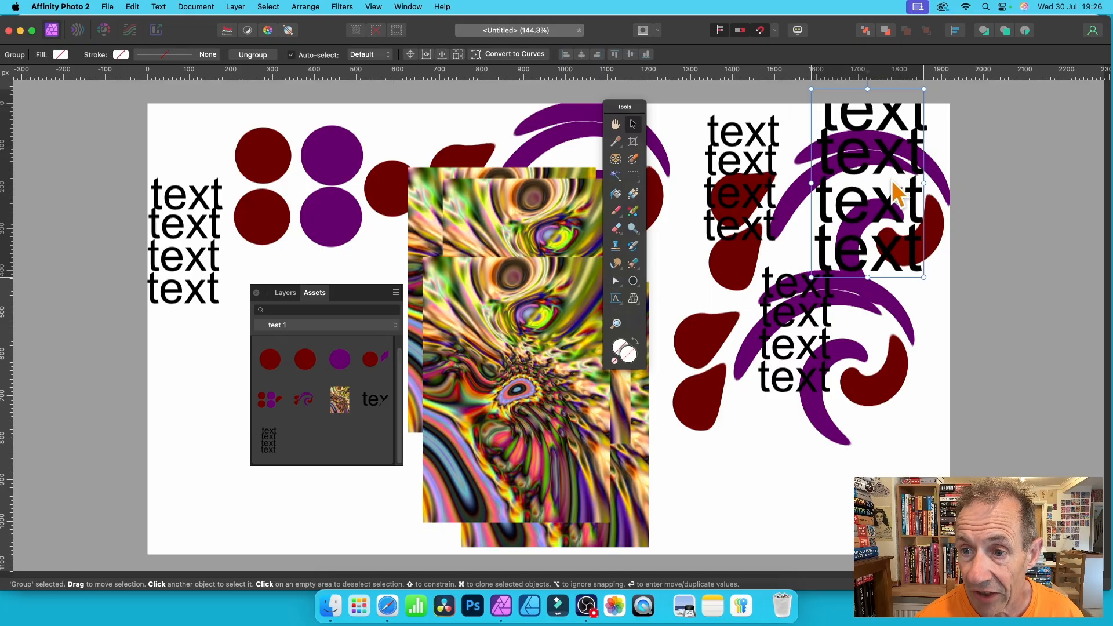
Step: Move the enlarged text group over the lowest red teardrop and rotate it clockwise so its lines run steeply downward
{"action": "left_click_drag", "start_coordinate": [893, 191], "coordinate": [734, 433]}
{"action": "left_click_drag", "start_coordinate": [712, 320], "coordinate": [858, 385]}
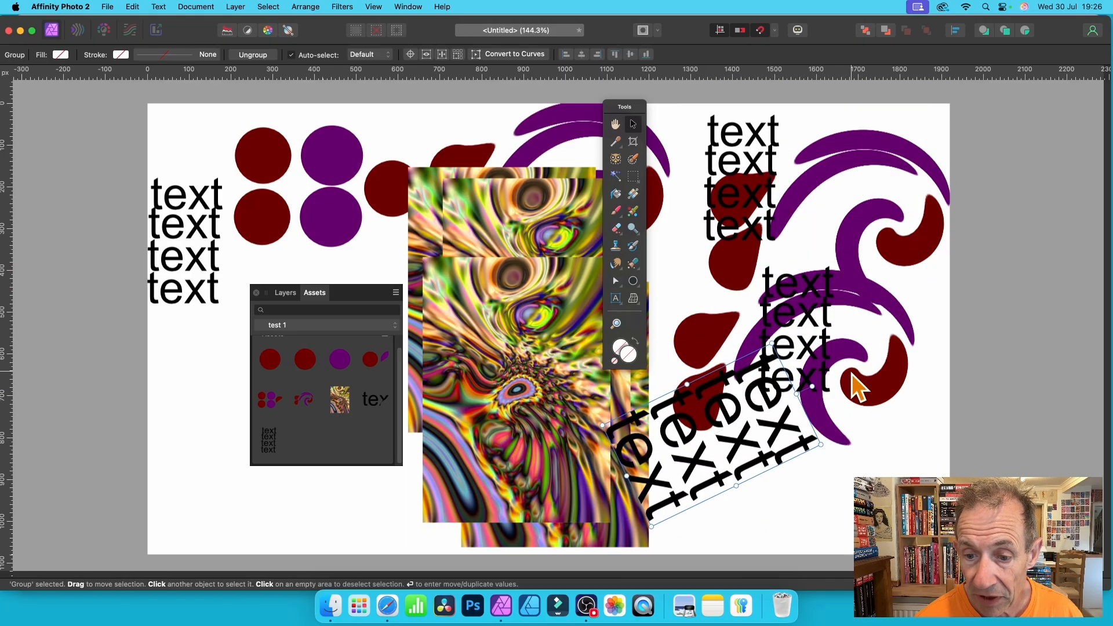
Step: Apply a Gaussian Blur with a 3.6 px radius to the rotated text group
{"action": "left_click", "coordinate": [347, 7]}
{"action": "mouse_move", "coordinate": [348, 24]}
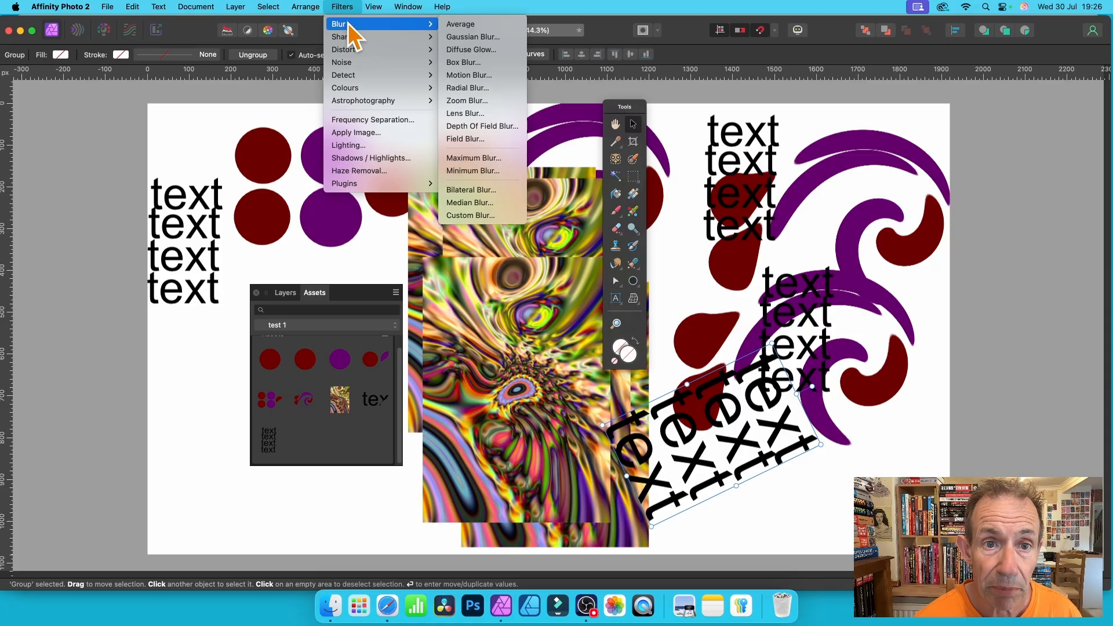
{"action": "left_click", "coordinate": [486, 37]}
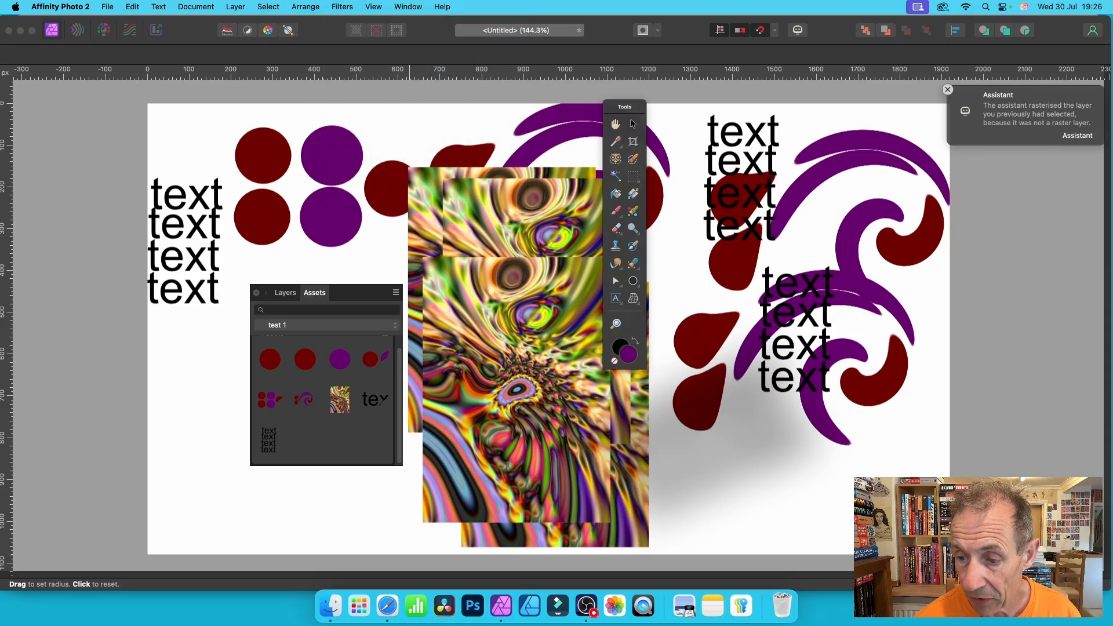
{"action": "left_click_drag", "start_coordinate": [522, 313], "coordinate": [493, 313]}
{"action": "left_click_drag", "start_coordinate": [653, 252], "coordinate": [648, 224]}
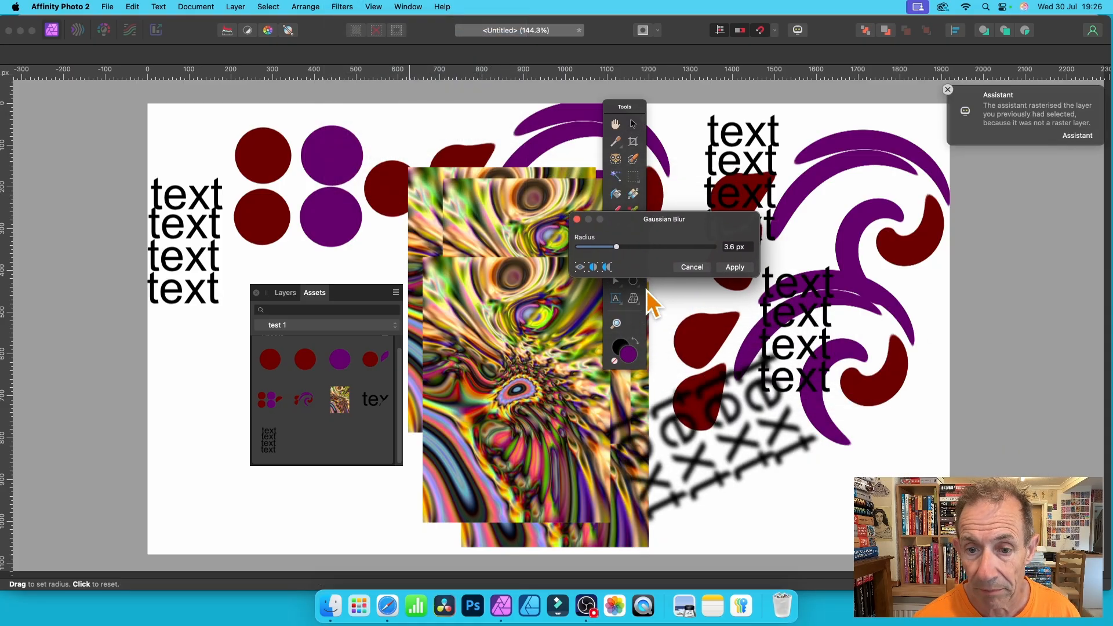
{"action": "left_click", "coordinate": [735, 268]}
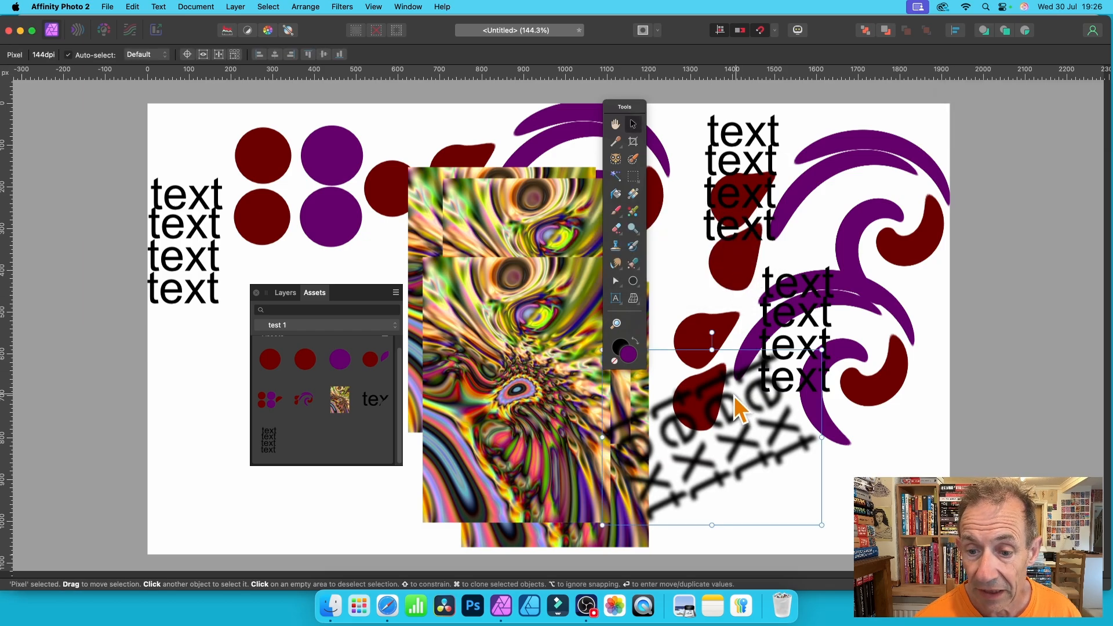
Step: Move the blurred text up over the teardrops and purple swirls, and add it to the test 1 assets
{"action": "left_click_drag", "start_coordinate": [734, 396], "coordinate": [776, 286]}
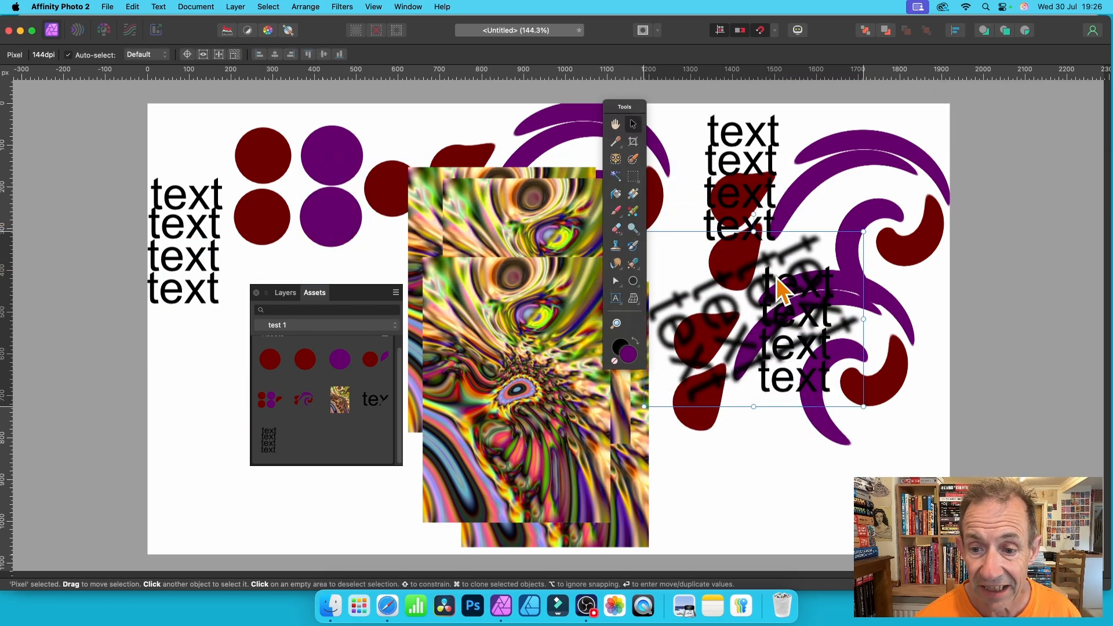
{"action": "left_click", "coordinate": [396, 293]}
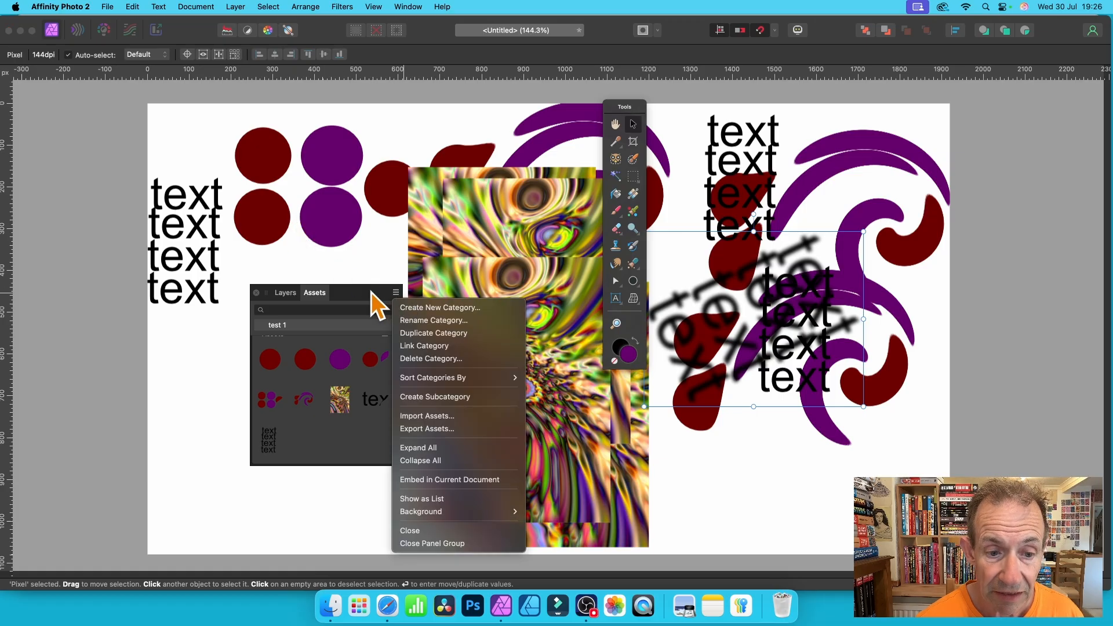
{"action": "left_click", "coordinate": [385, 294]}
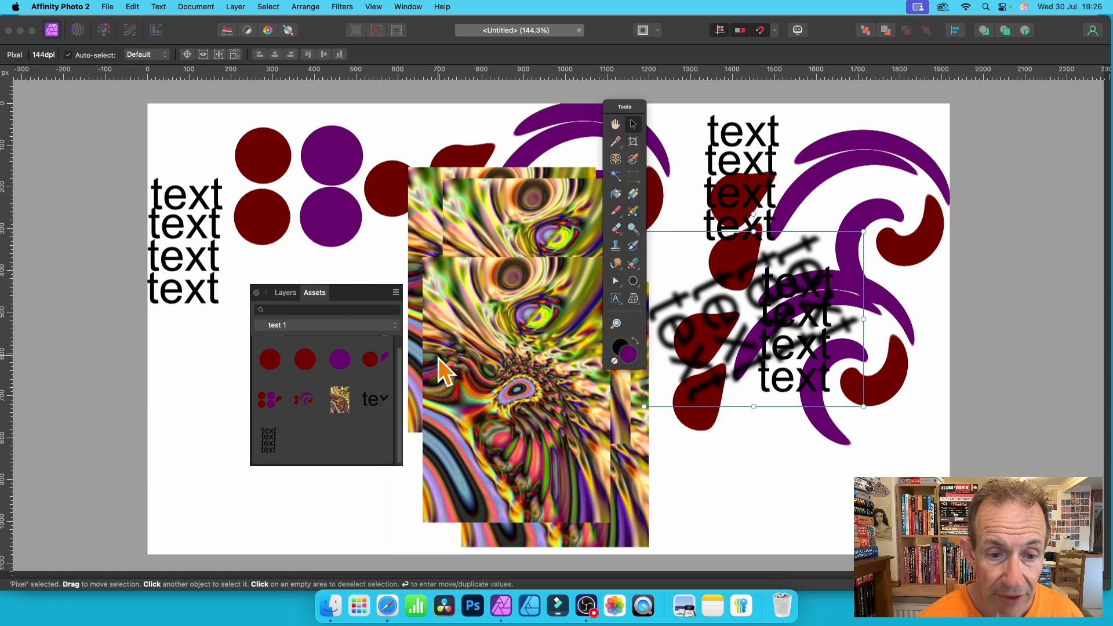
{"action": "left_click_drag", "start_coordinate": [399, 361], "coordinate": [399, 346]}
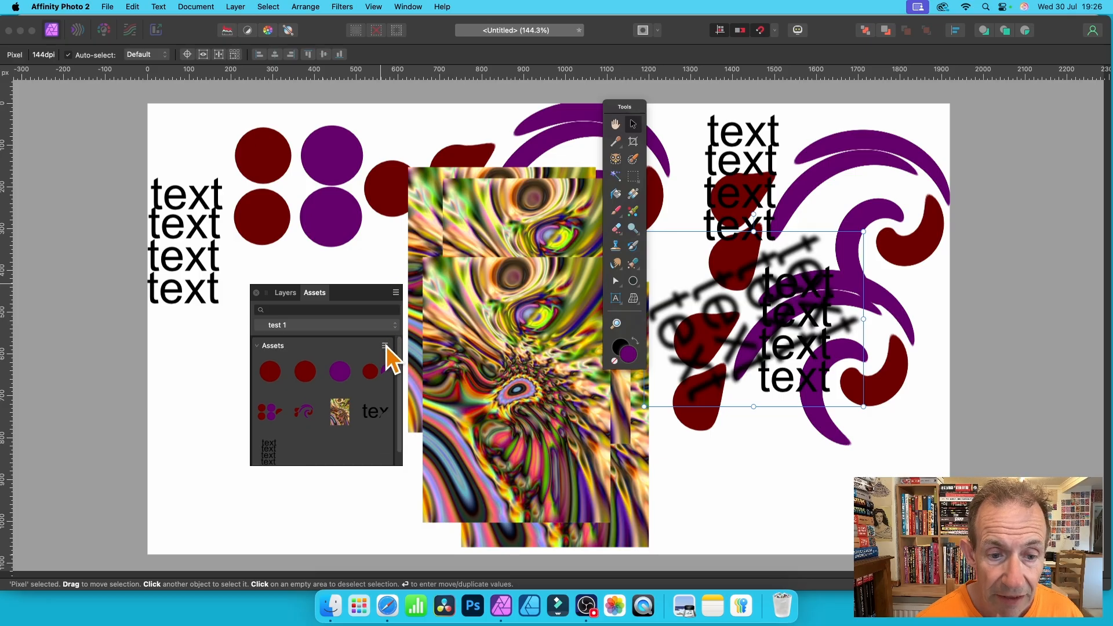
{"action": "left_click", "coordinate": [385, 347]}
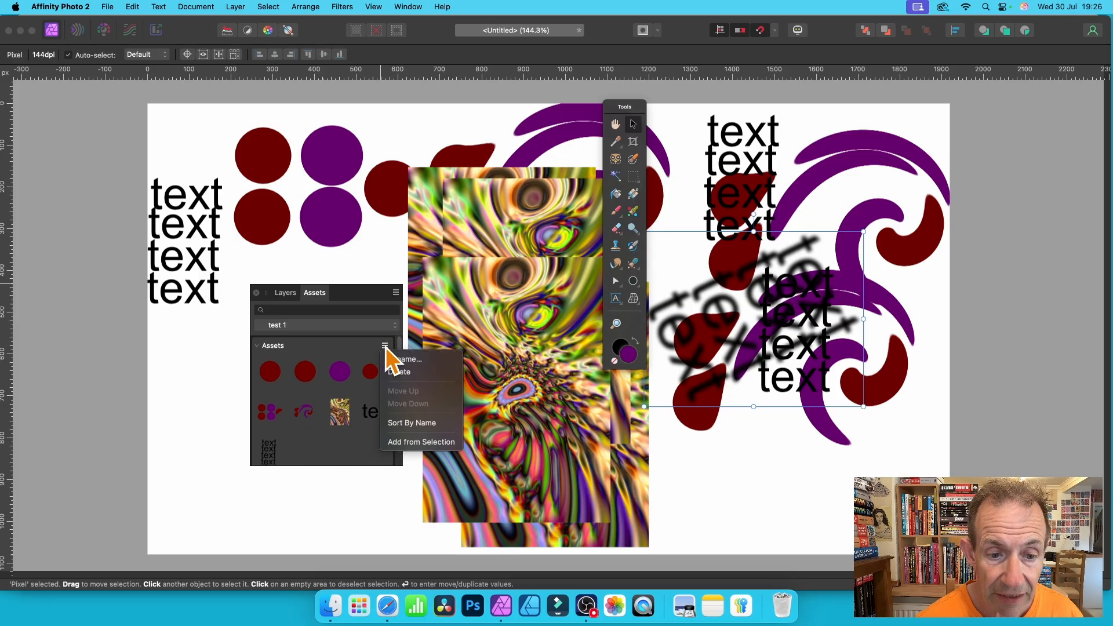
{"action": "left_click", "coordinate": [429, 445]}
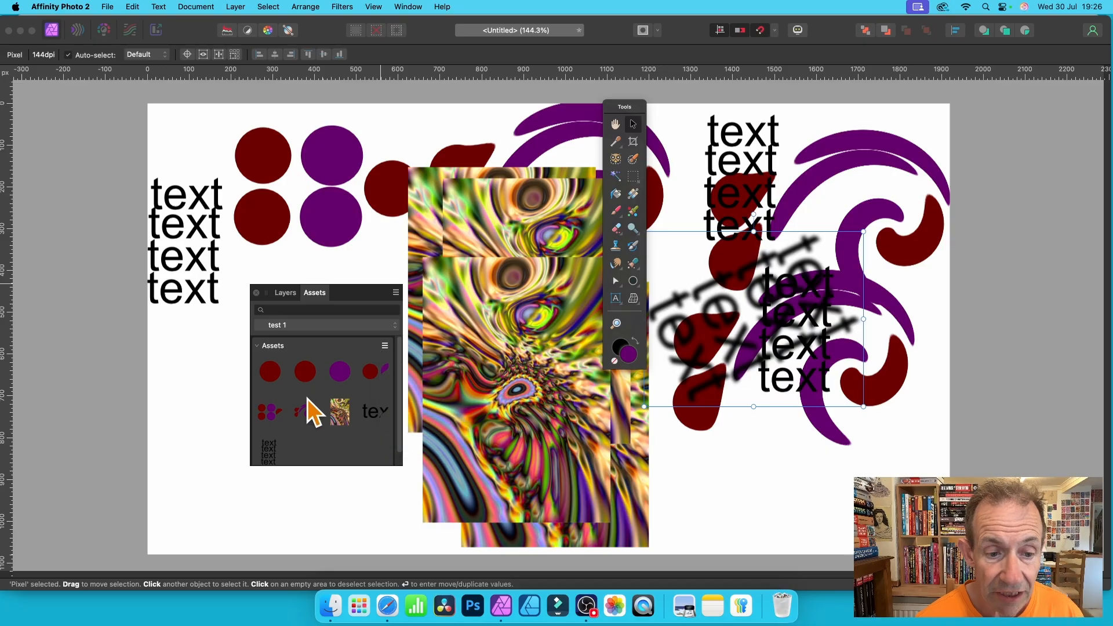
{"action": "left_click", "coordinate": [385, 346]}
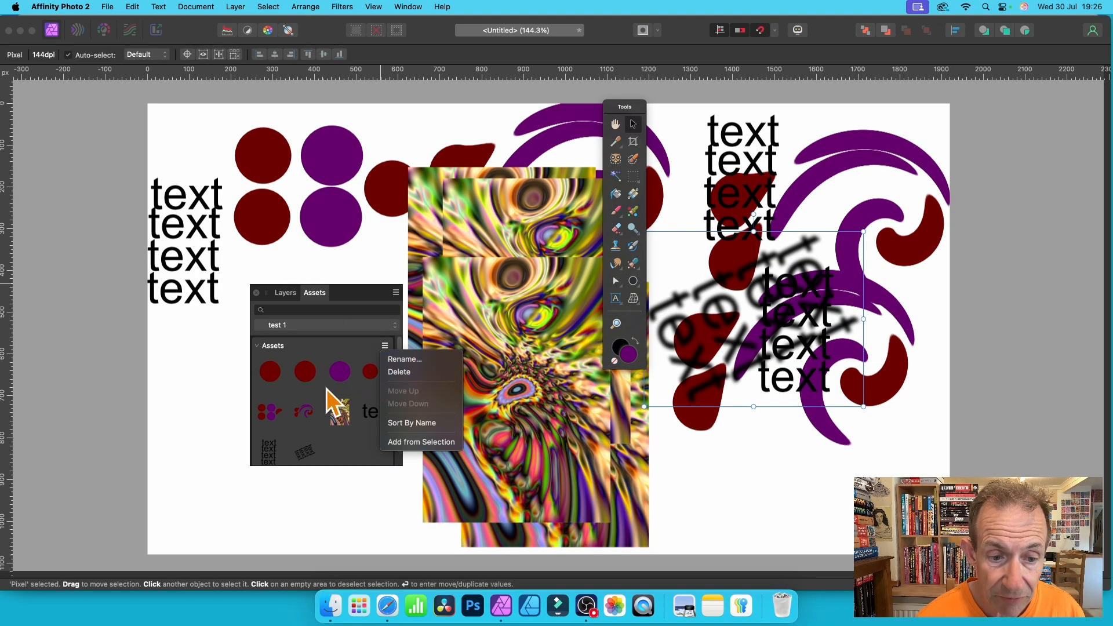
{"action": "left_click", "coordinate": [342, 372]}
{"action": "right_click", "coordinate": [336, 369]}
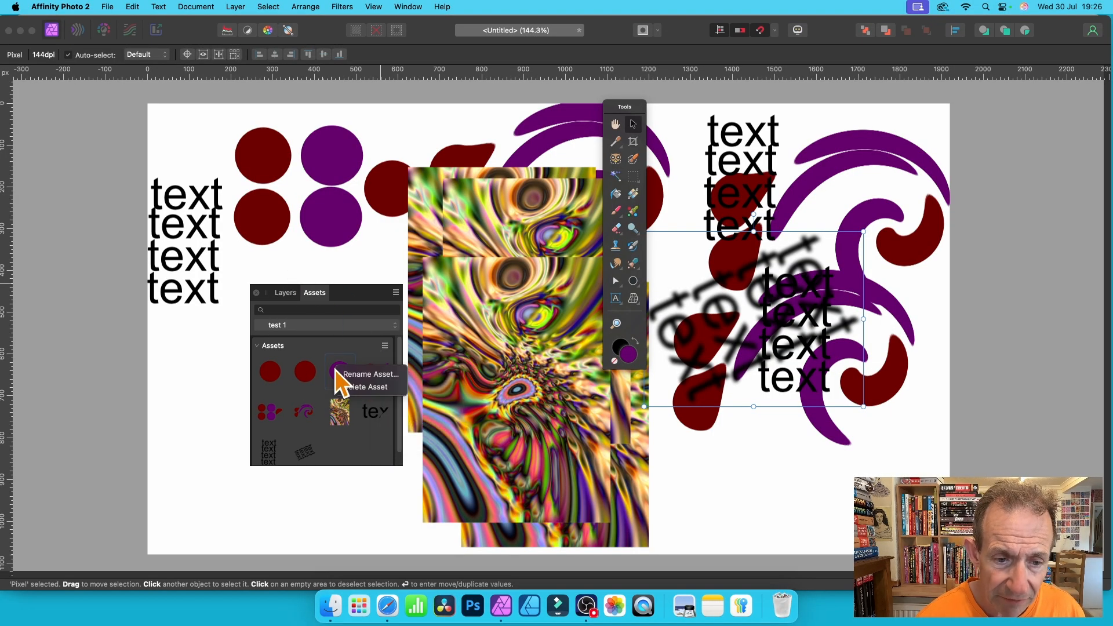
{"action": "left_click", "coordinate": [309, 372]}
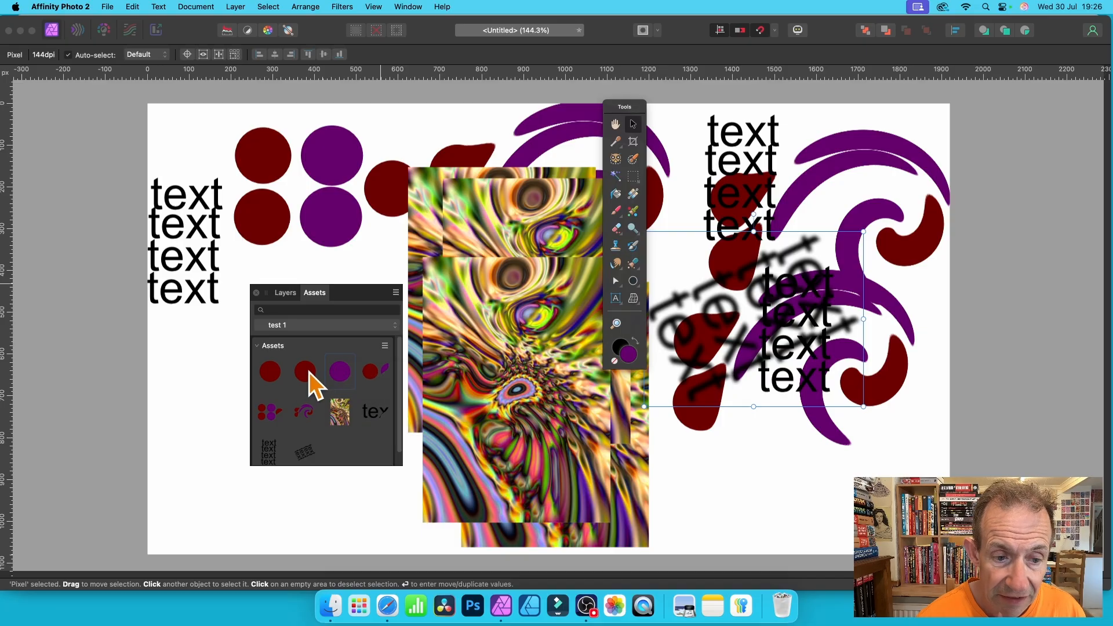
{"action": "right_click", "coordinate": [313, 371]}
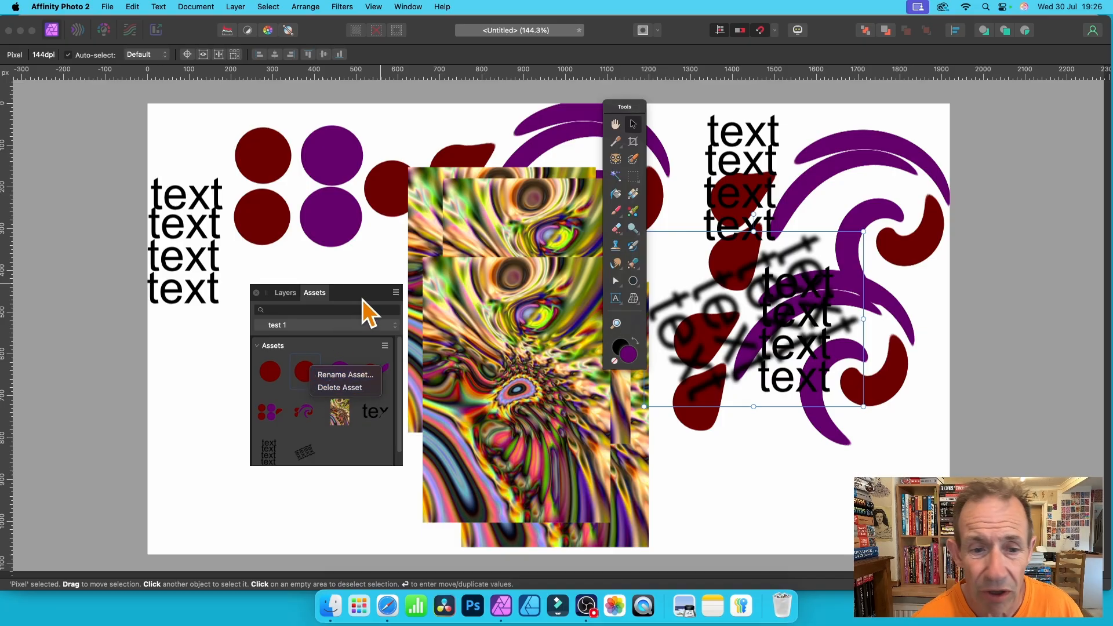
Step: Start exporting the test 1 assets to a file and cancel the save
{"action": "left_click", "coordinate": [396, 293]}
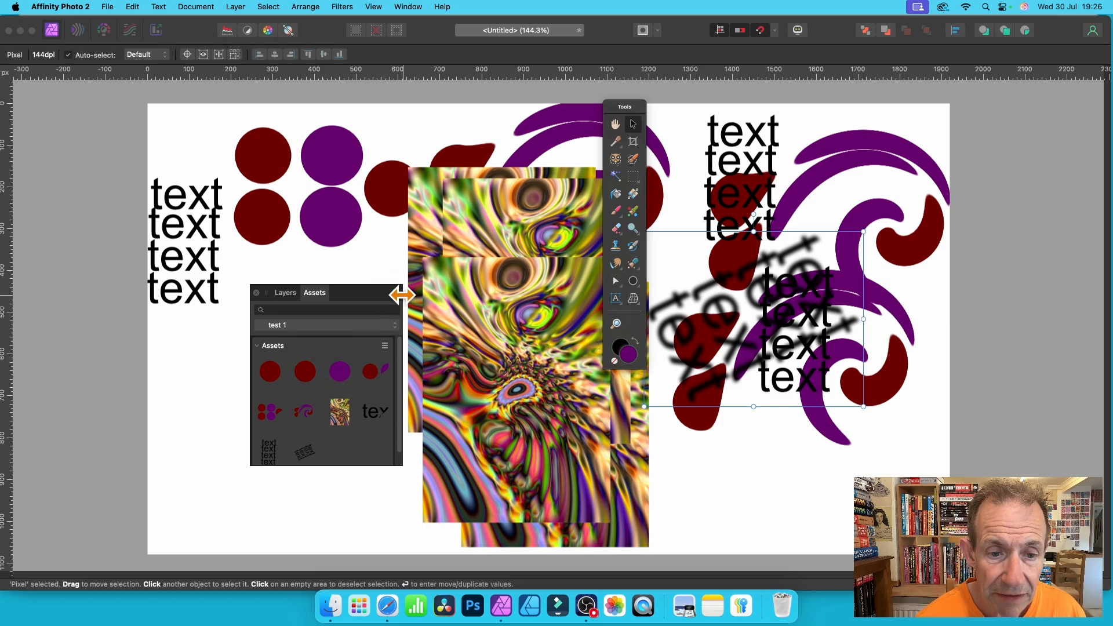
{"action": "left_click", "coordinate": [397, 293]}
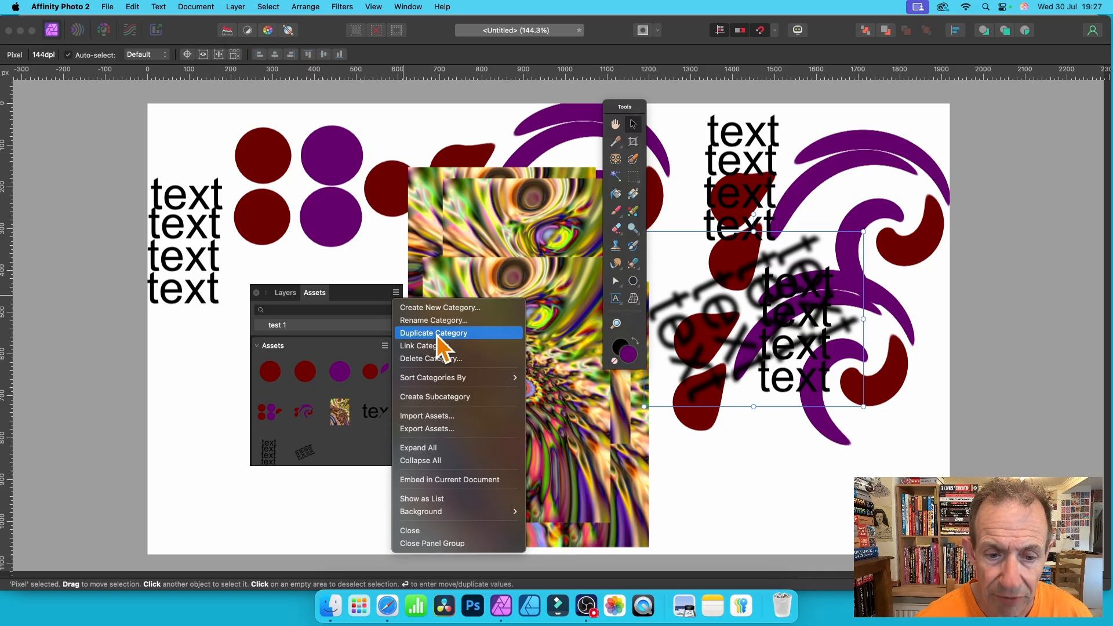
{"action": "left_click", "coordinate": [443, 429]}
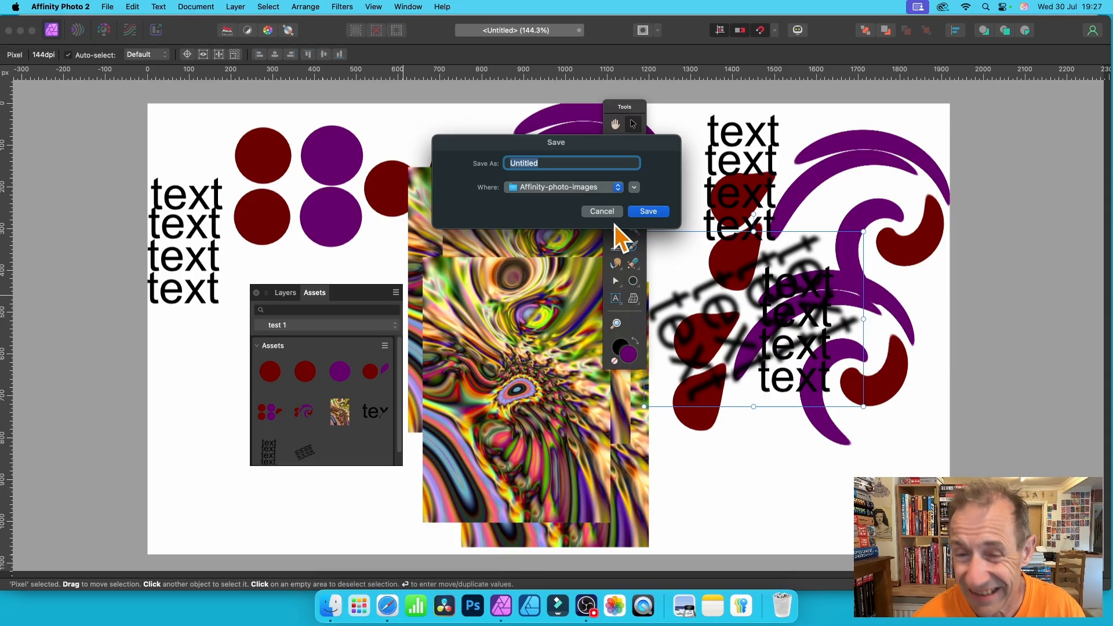
{"action": "left_click", "coordinate": [602, 213]}
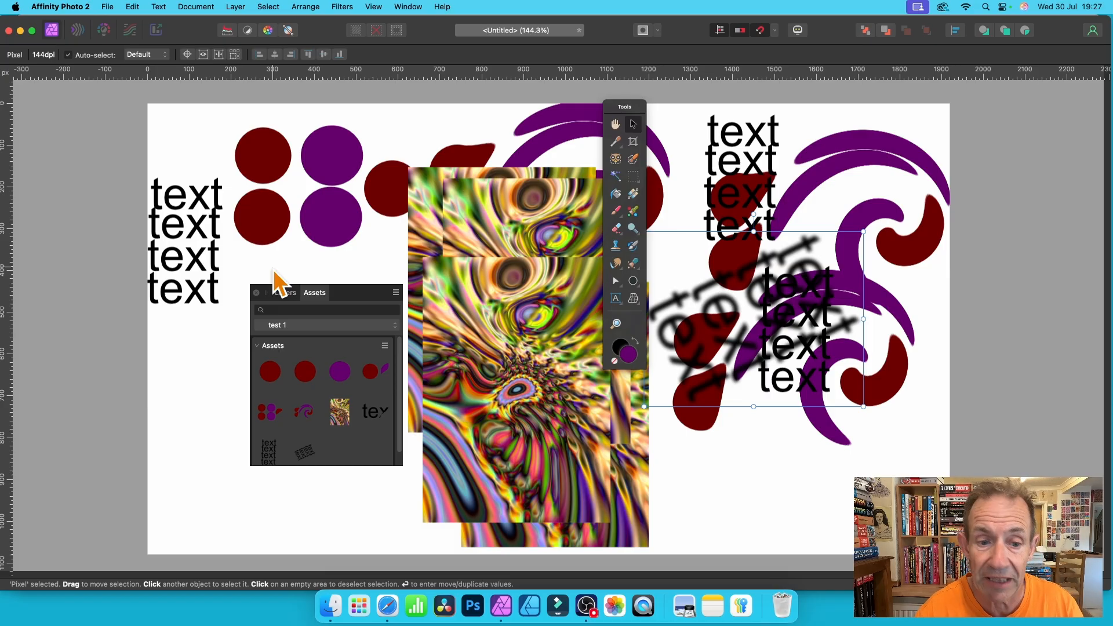
Step: Set the asset thumbnails' background to Light and enlarge the assets area to fit all the thumbnails
{"action": "left_click", "coordinate": [396, 293]}
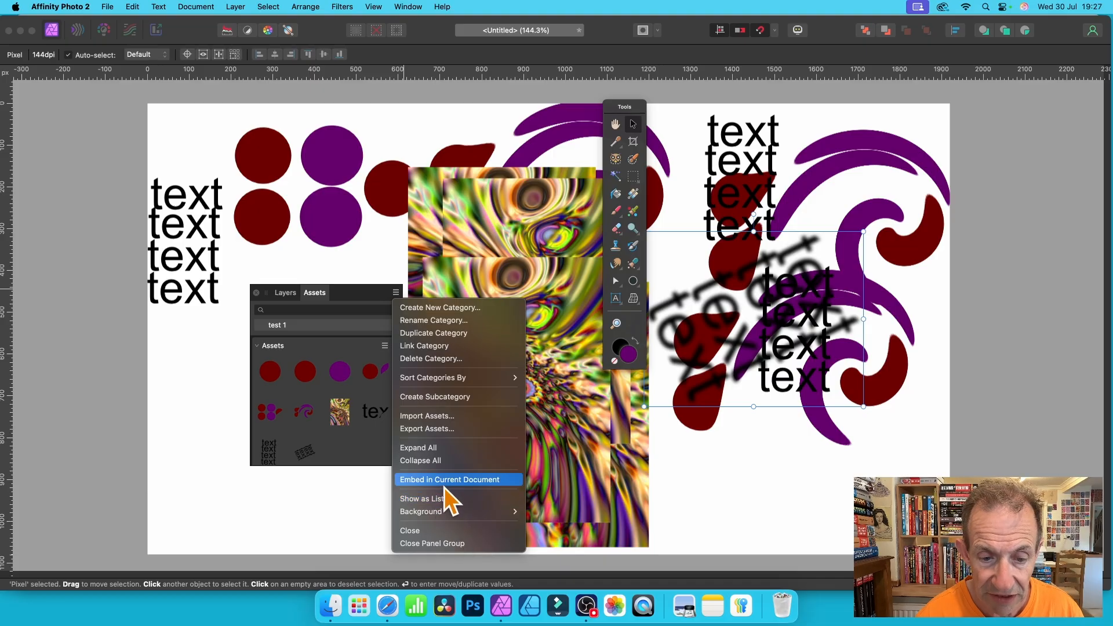
{"action": "mouse_move", "coordinate": [446, 515]}
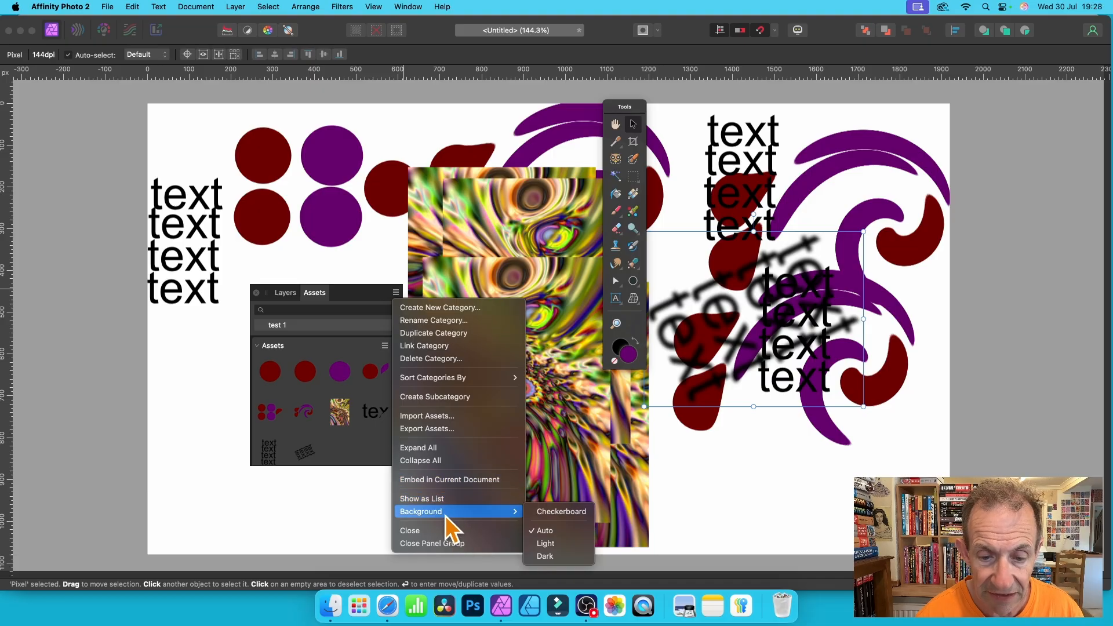
{"action": "left_click", "coordinate": [558, 545]}
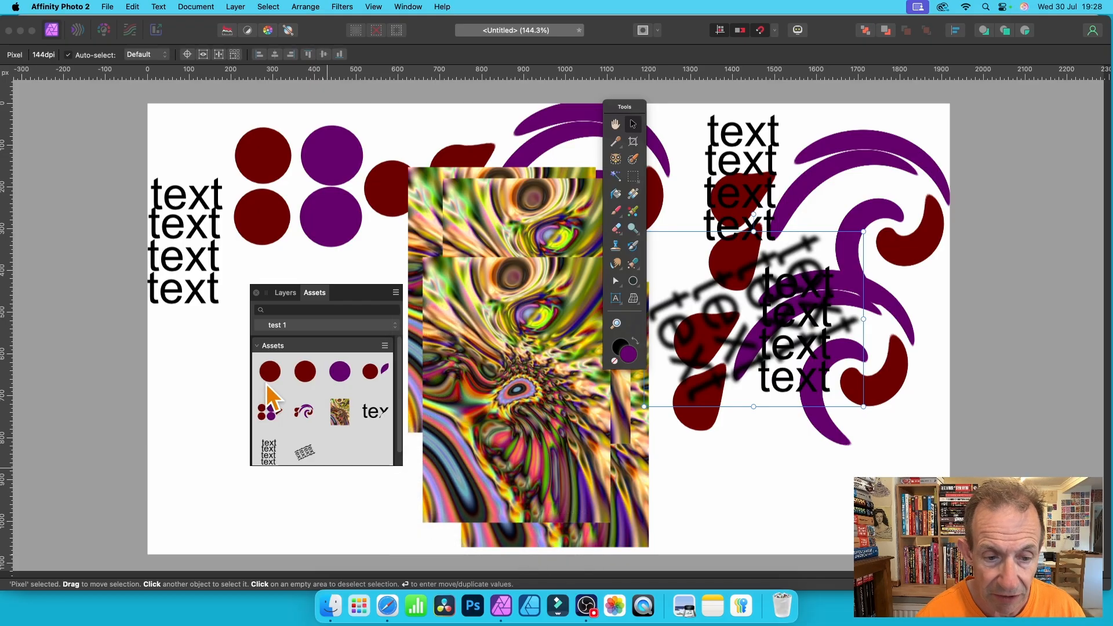
{"action": "left_click_drag", "start_coordinate": [399, 460], "coordinate": [406, 503]}
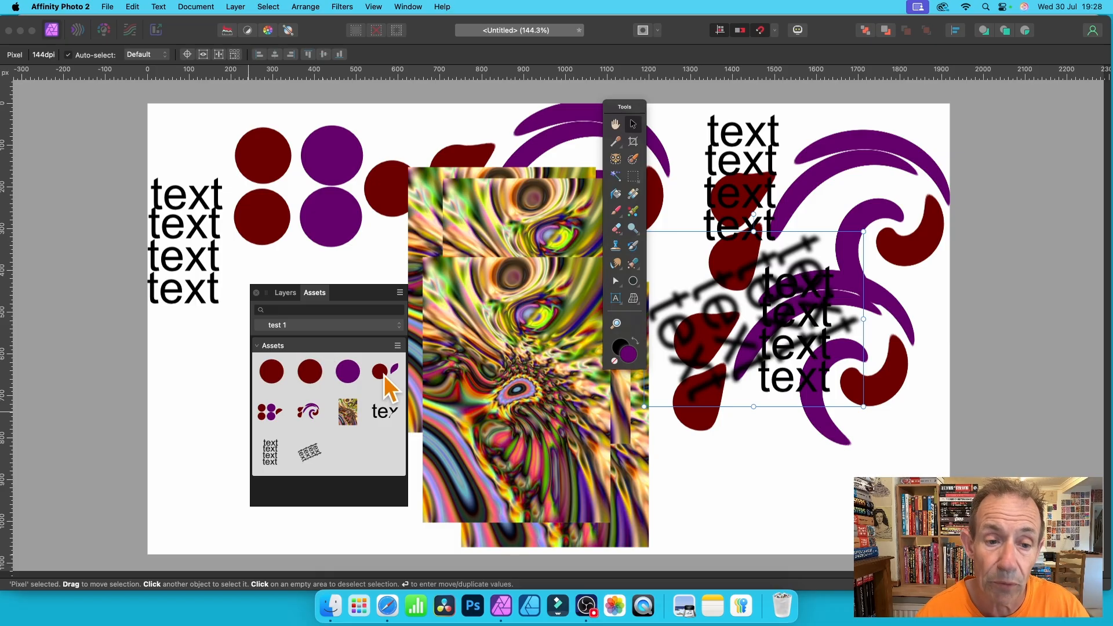
{"action": "left_click", "coordinate": [401, 293]}
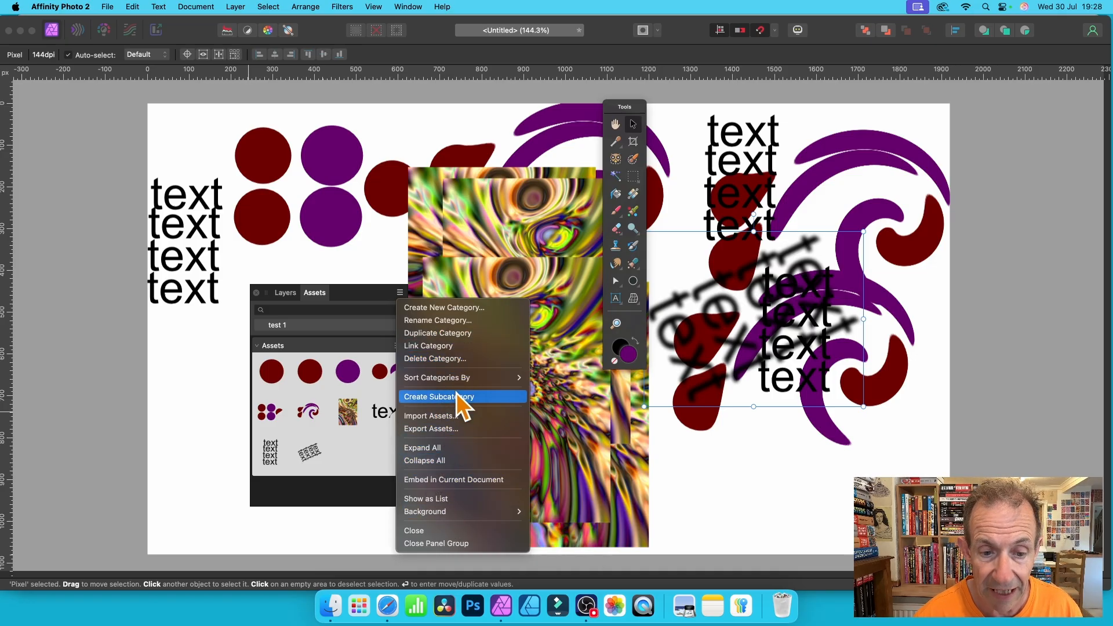
{"action": "mouse_move", "coordinate": [459, 379]}
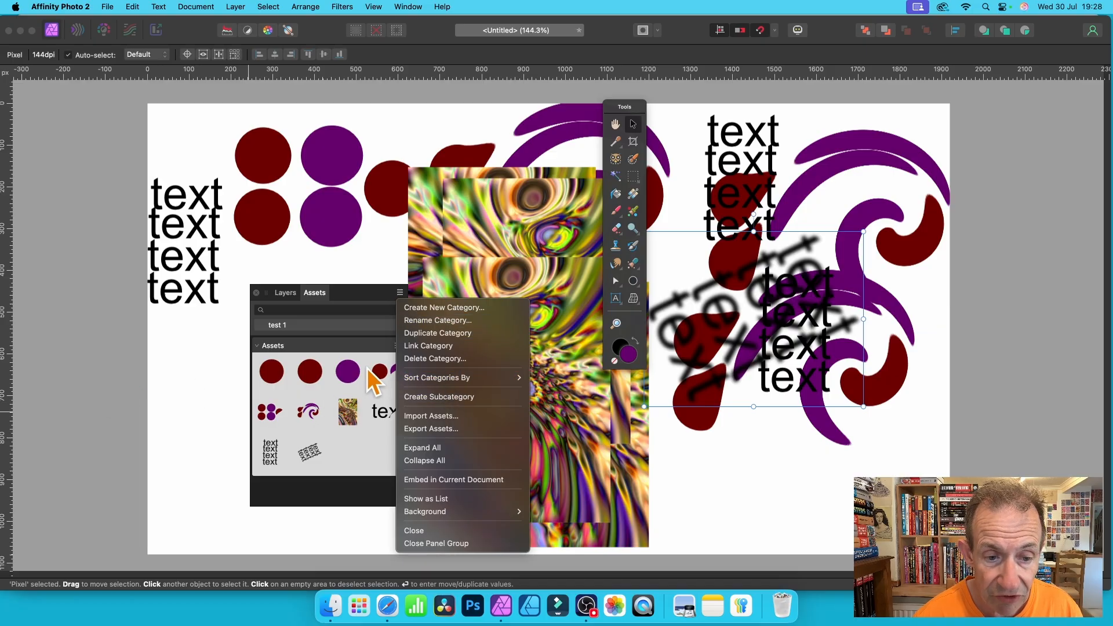
{"action": "left_click", "coordinate": [349, 371]}
{"action": "right_click", "coordinate": [349, 370]}
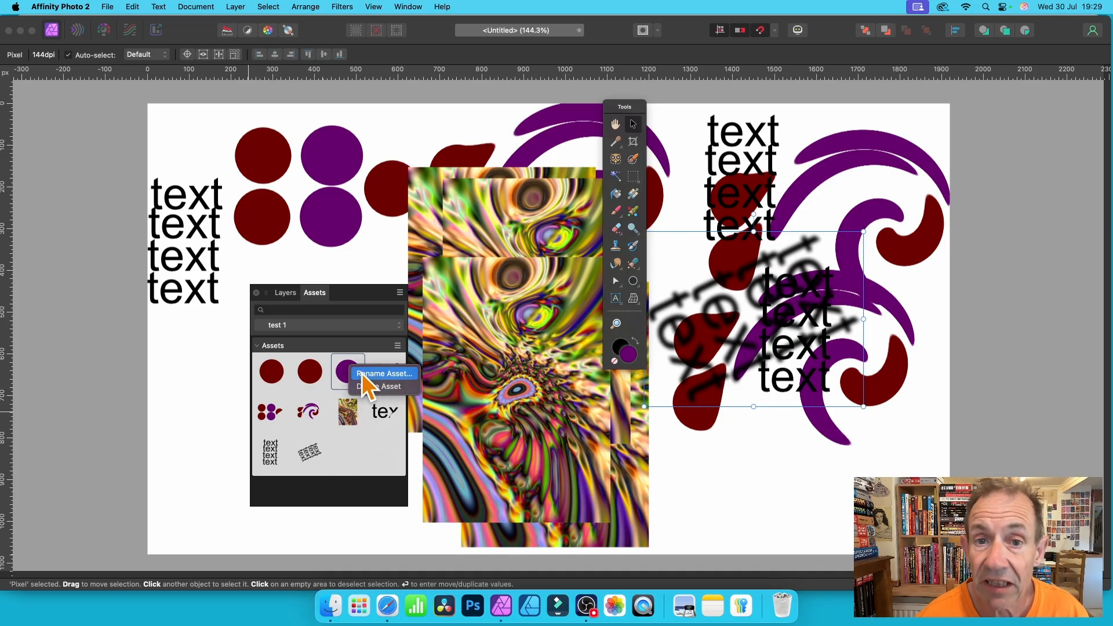
{"action": "left_click", "coordinate": [394, 347]}
{"action": "left_click", "coordinate": [398, 346]}
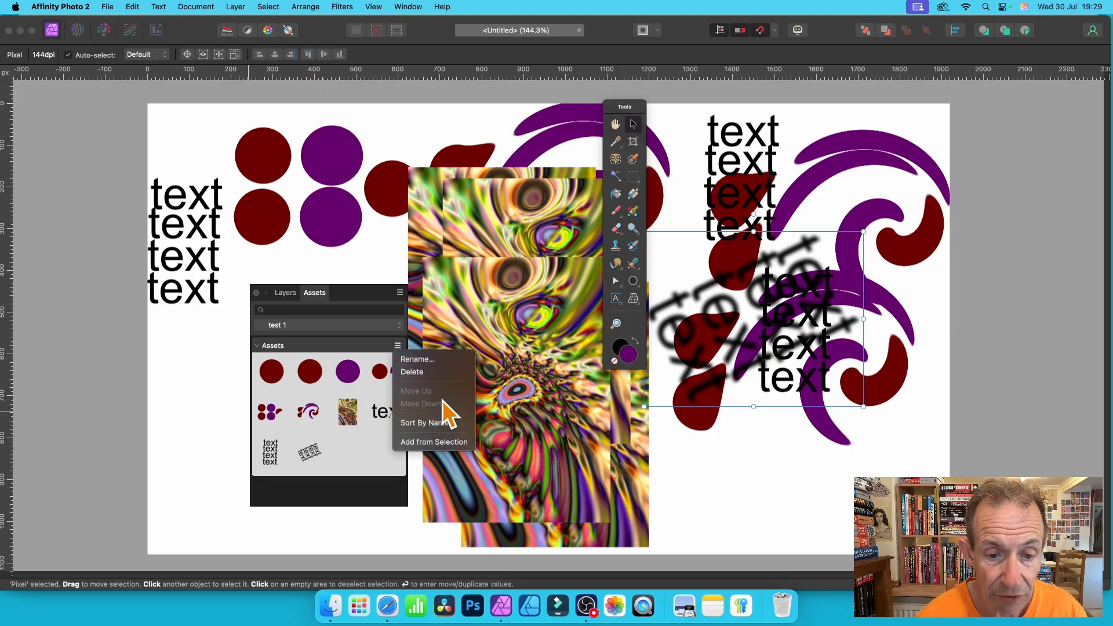
Step: Reorder the test 1 assets by moving the purple circle behind the blurred text, the single text ahead of the image, and the image last
{"action": "left_click", "coordinate": [353, 377]}
{"action": "mouse_move", "coordinate": [355, 377]}
{"action": "left_mouse_down"}
{"action": "mouse_move", "coordinate": [336, 424]}
{"action": "mouse_move", "coordinate": [349, 449]}
{"action": "mouse_move", "coordinate": [360, 443]}
{"action": "left_mouse_up"}
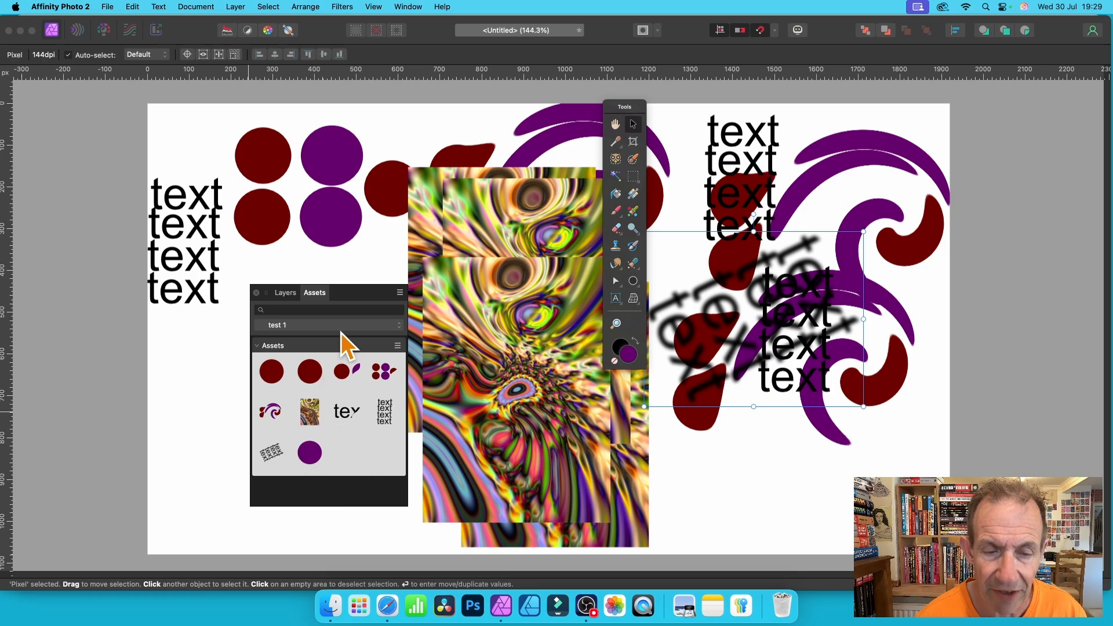
{"action": "left_click", "coordinate": [398, 346]}
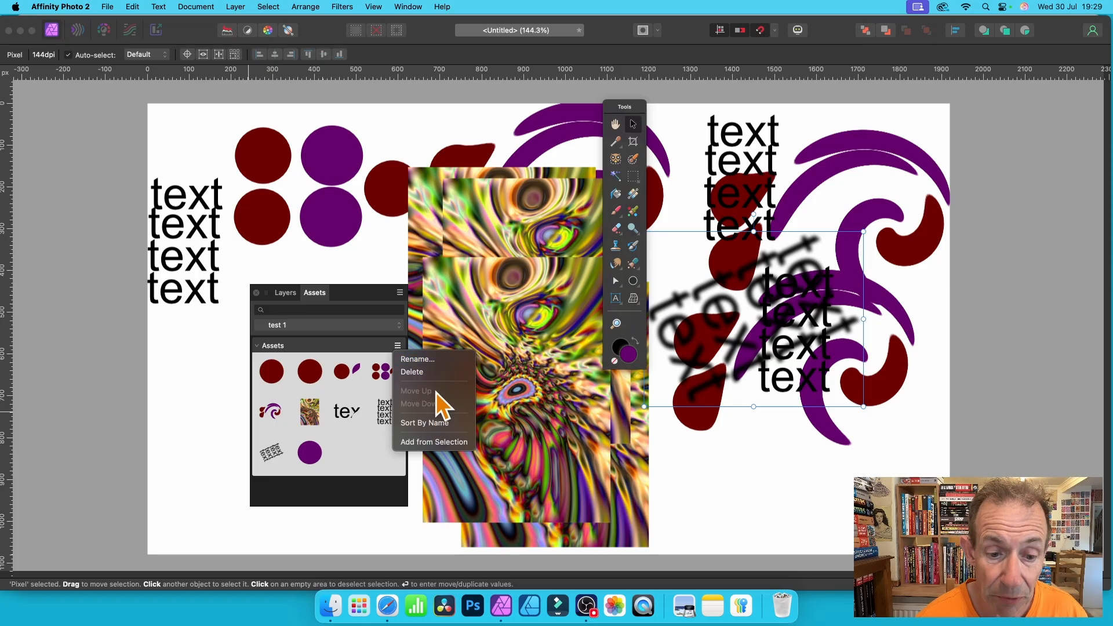
{"action": "left_click", "coordinate": [352, 413]}
{"action": "left_click_drag", "start_coordinate": [350, 413], "coordinate": [297, 418]}
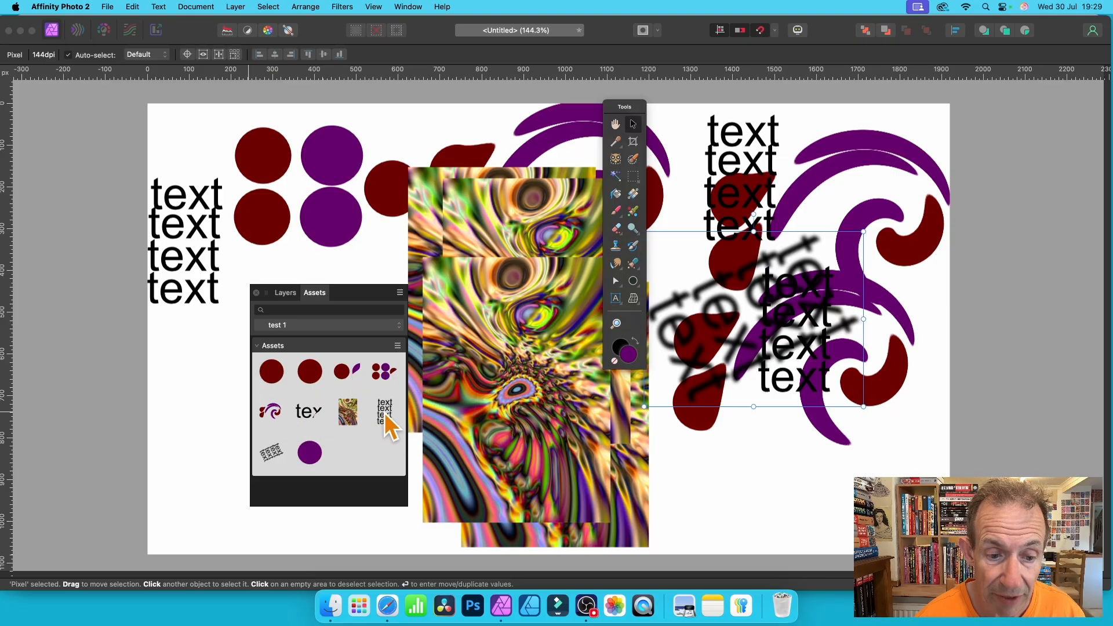
{"action": "left_click_drag", "start_coordinate": [384, 413], "coordinate": [382, 458]}
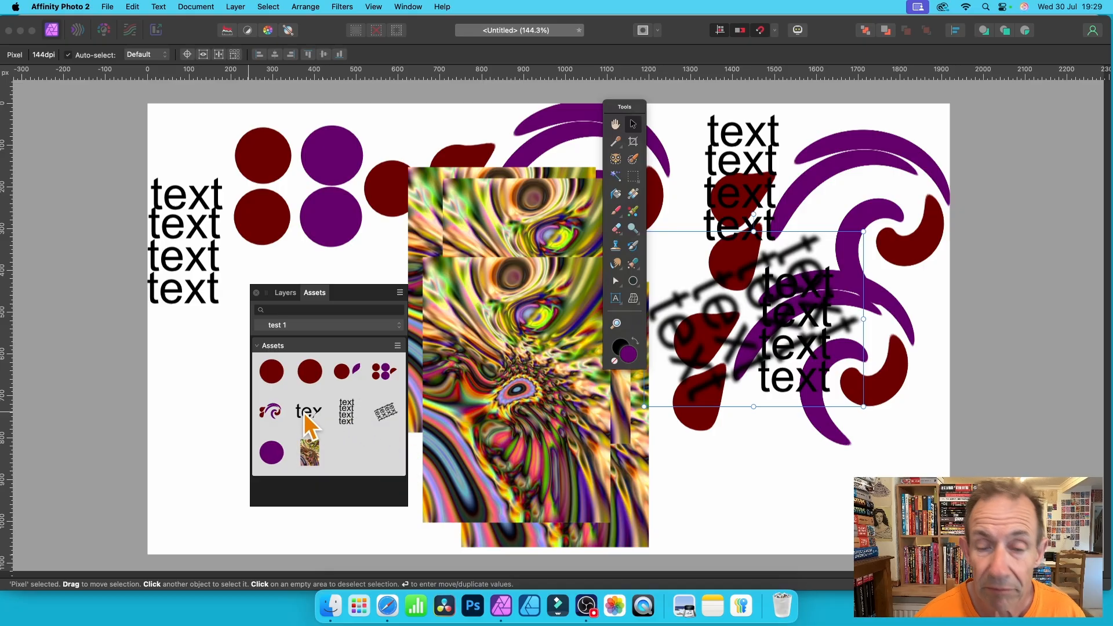
{"action": "left_click", "coordinate": [398, 345]}
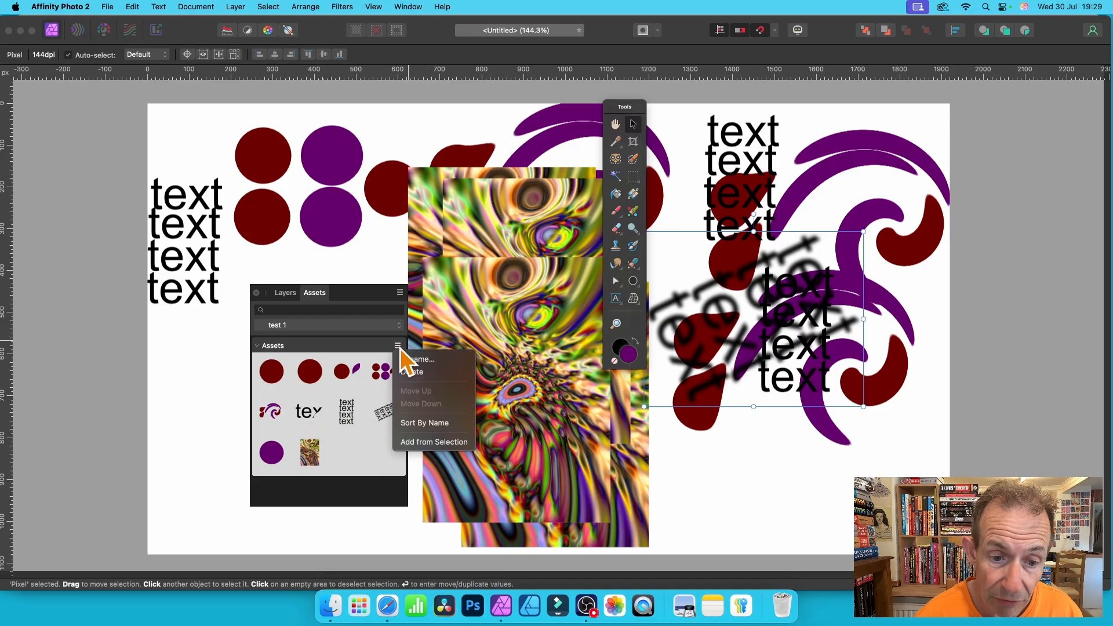
{"action": "left_click", "coordinate": [376, 457]}
{"action": "left_click", "coordinate": [400, 292]}
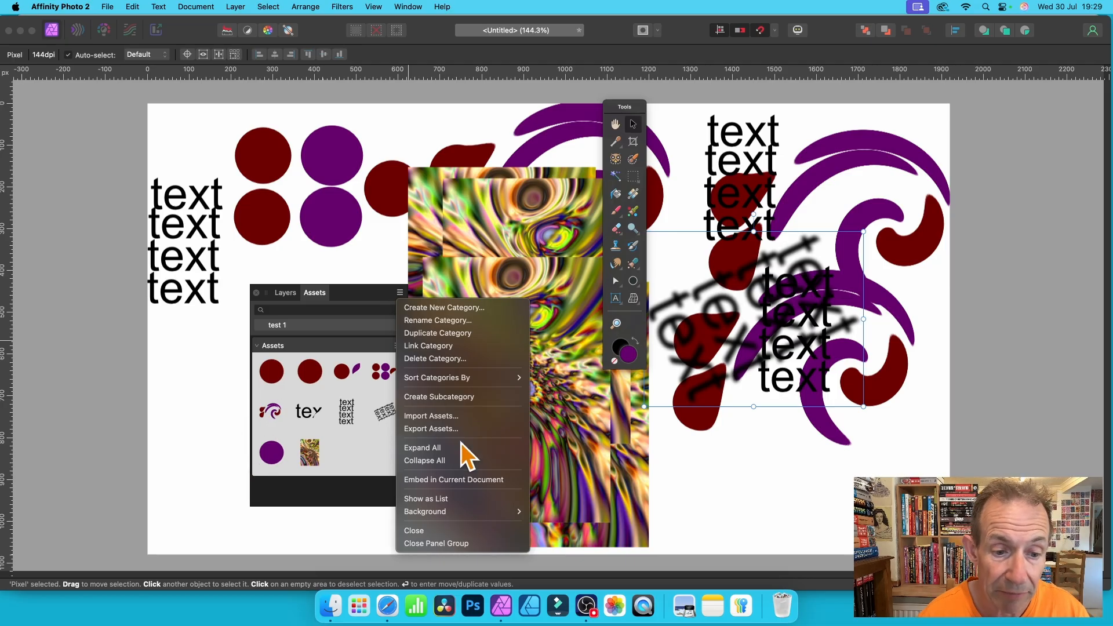
{"action": "left_click", "coordinate": [364, 457]}
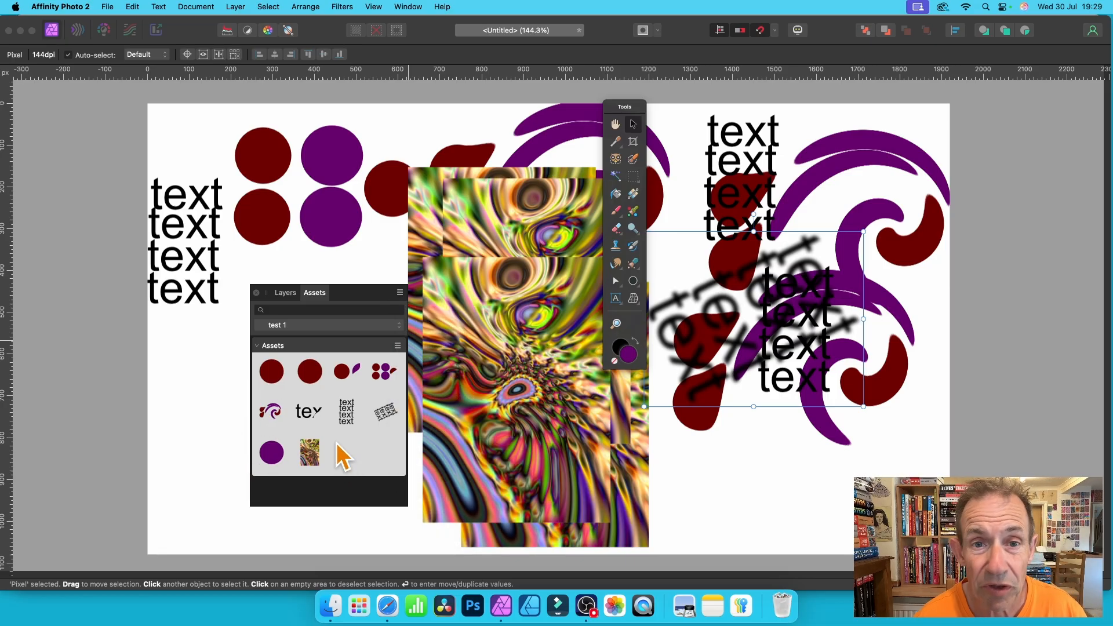